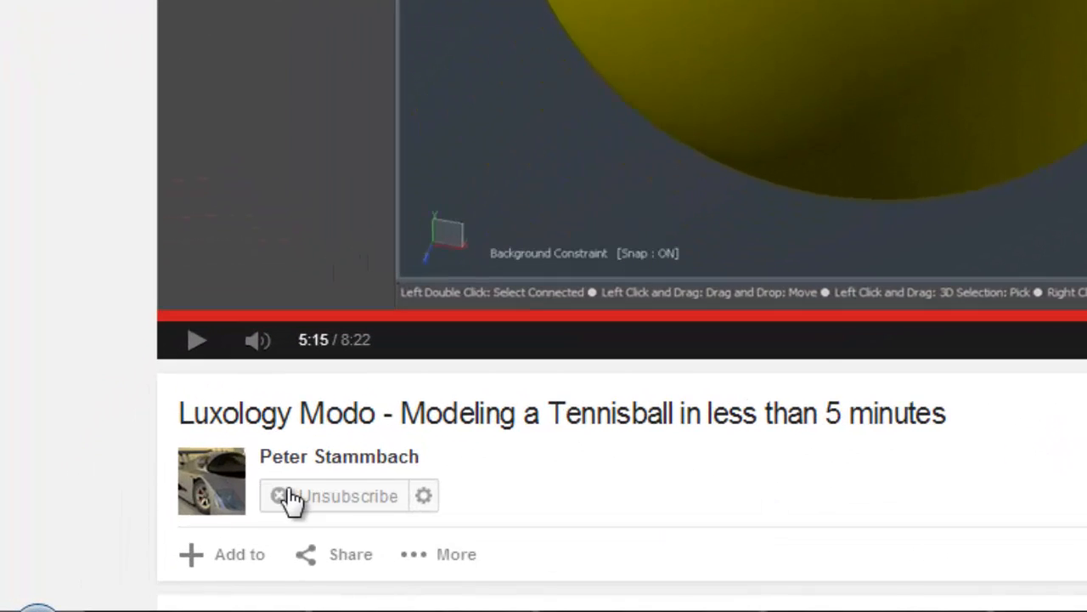
pyautogui.click(130, 542)
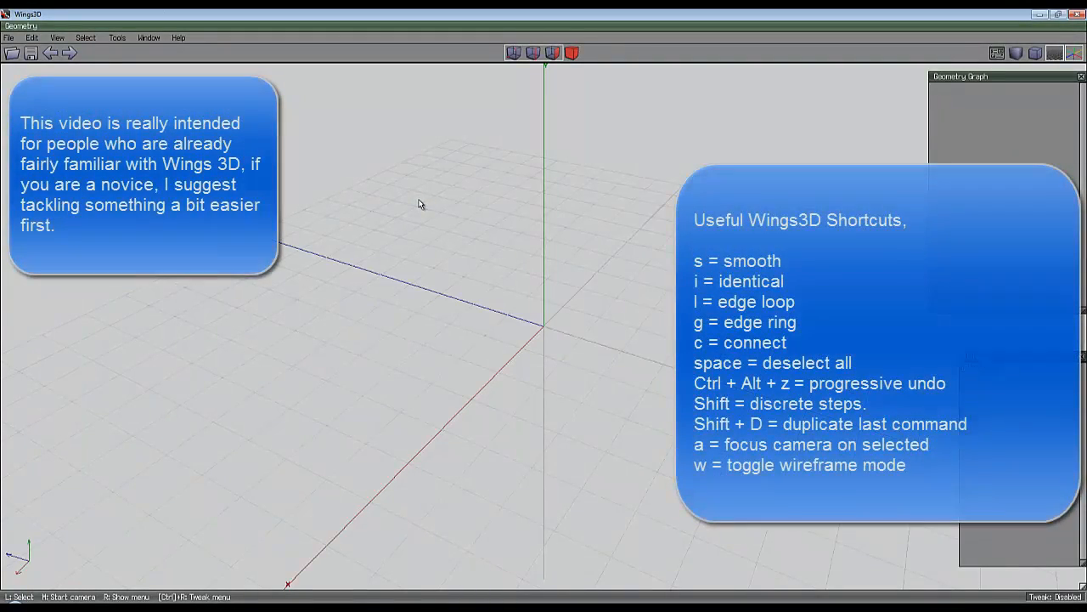
# Step: Add a default cube to the empty scene
pyautogui.rightClick(424, 204)
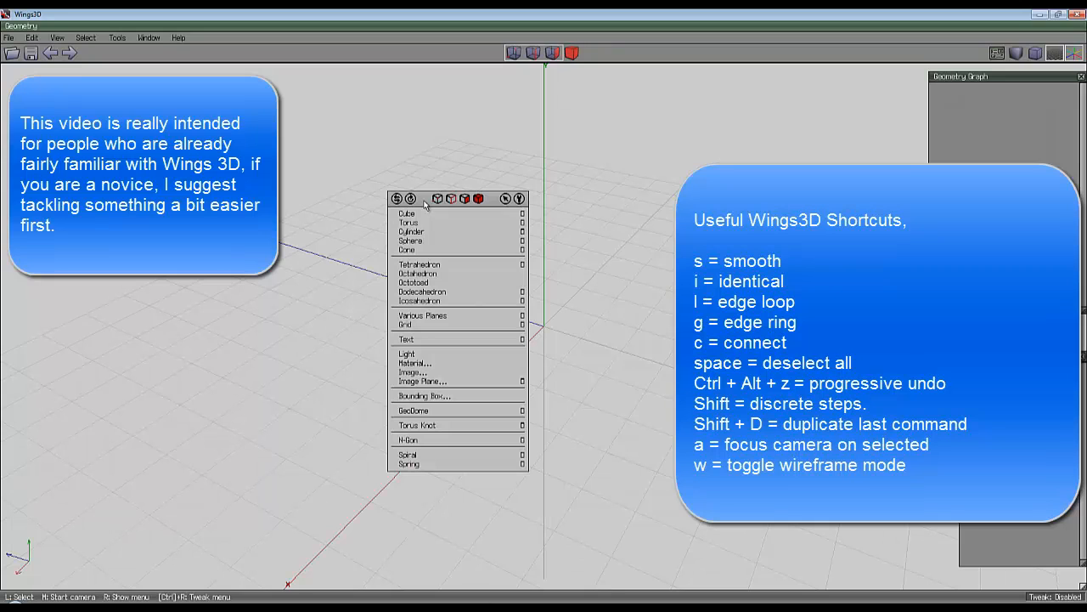
pyautogui.click(408, 215)
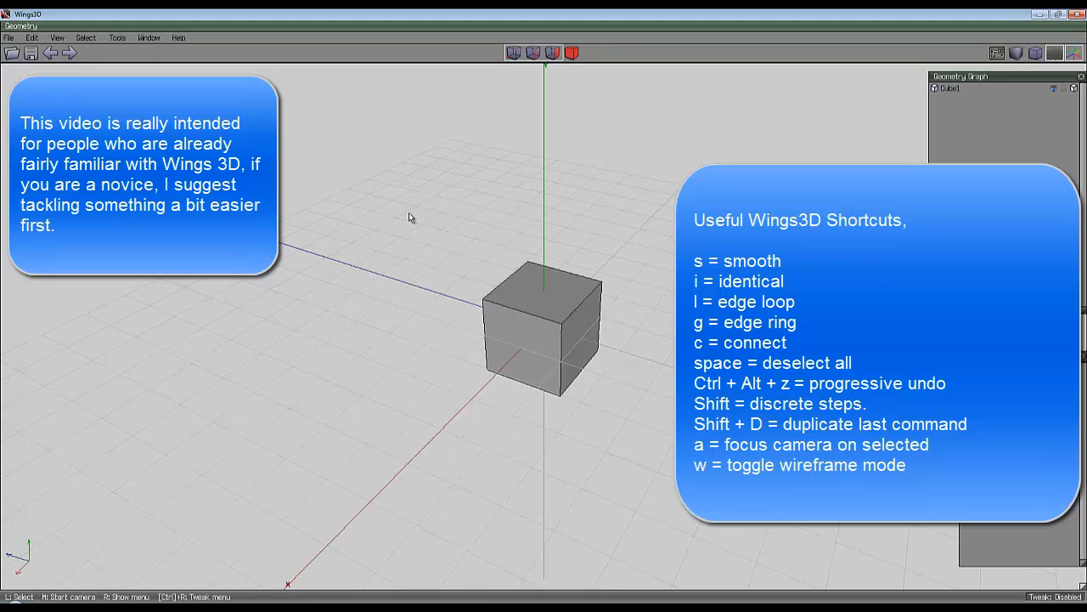
# Step: Select eight cube edges forming a seam loop: matching U-shaped runs of three on the top and bottom faces, joined by two vertical edges
pyautogui.press('e')
pyautogui.click(510, 320)
pyautogui.click(497, 332)
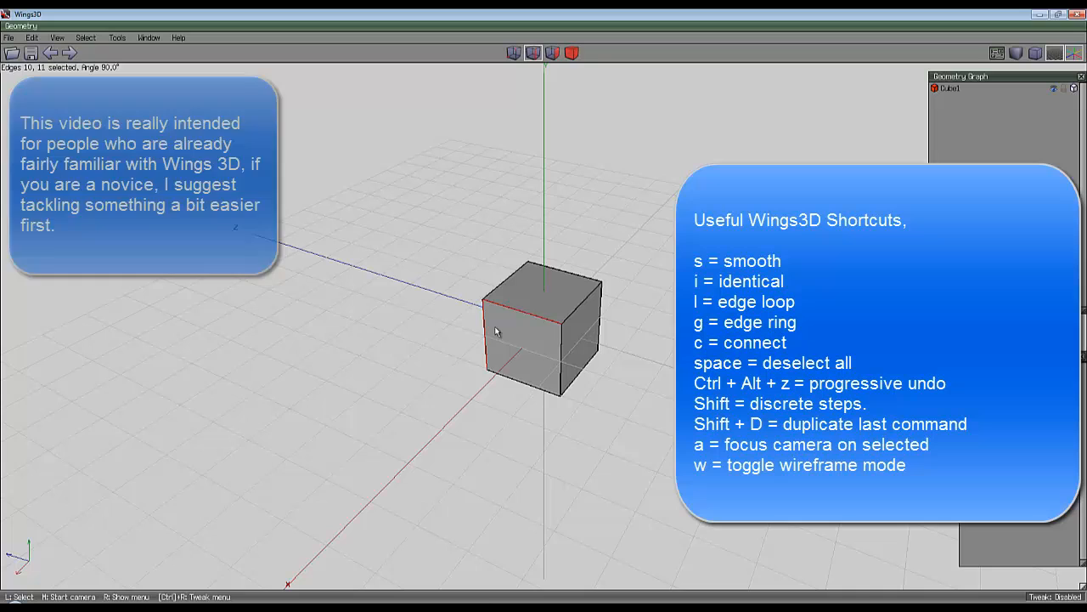
pyautogui.click(514, 375)
pyautogui.click(575, 309)
pyautogui.click(583, 366)
pyautogui.middleClick(577, 243)
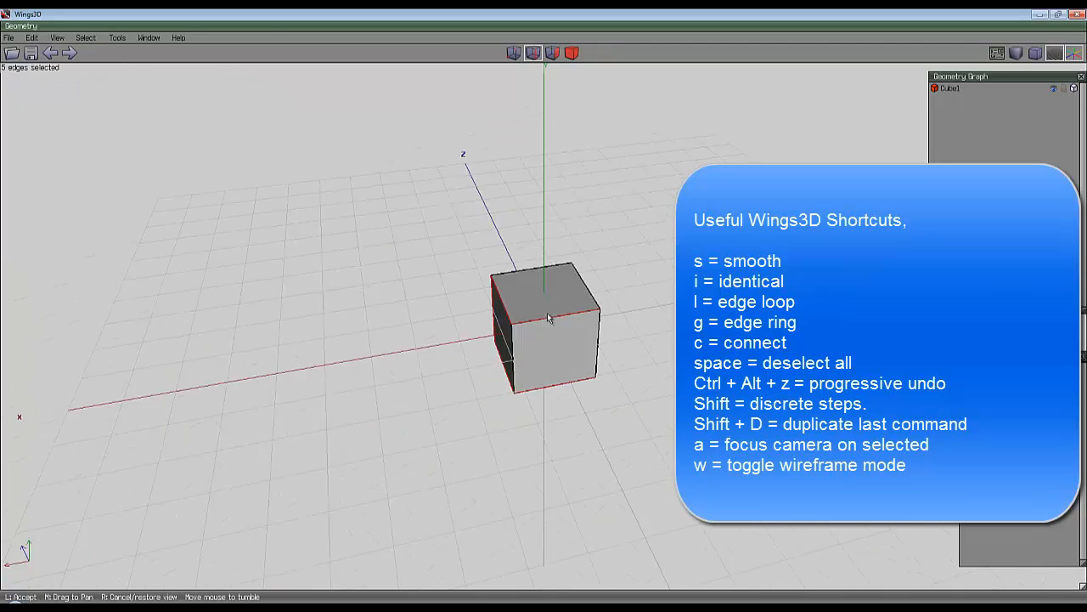
pyautogui.click(576, 243)
pyautogui.click(562, 371)
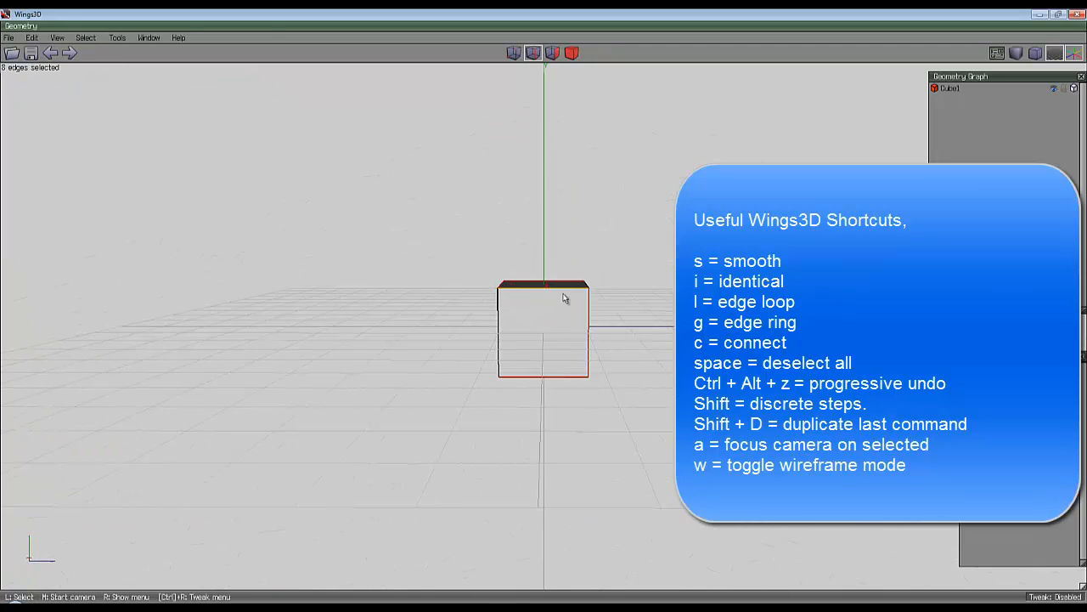
pyautogui.middleClick(562, 295)
pyautogui.scroll(5, 544, 316)
pyautogui.click(545, 316)
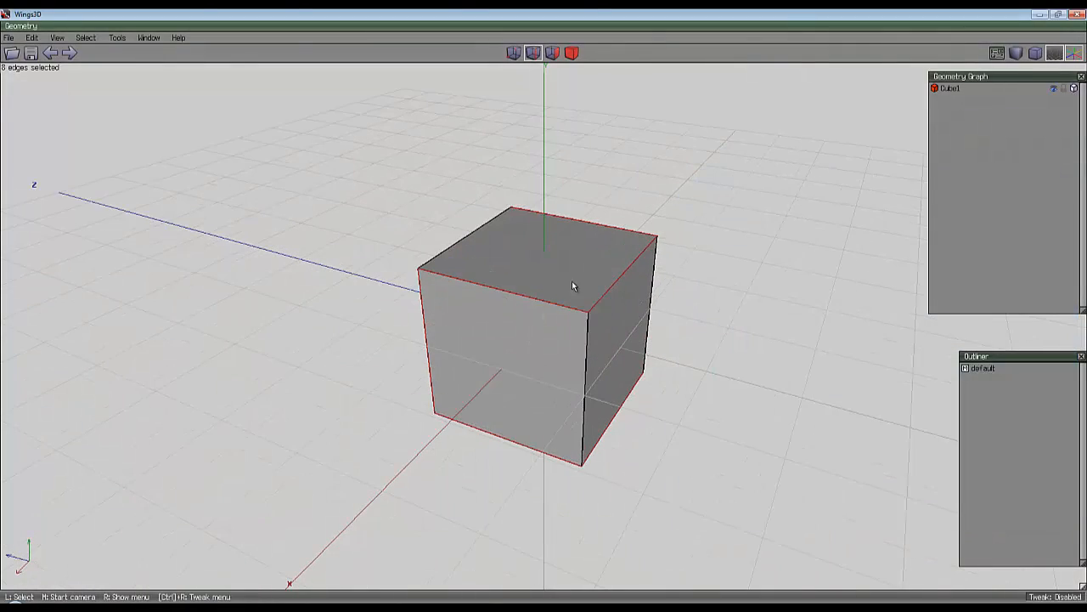
pyautogui.middleClick(430, 164)
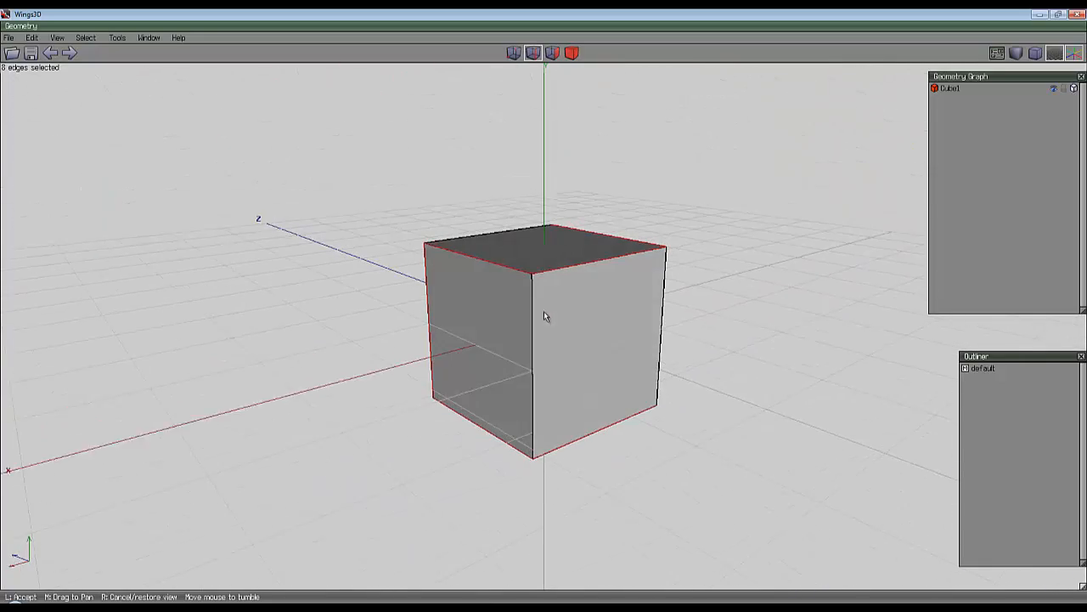
pyautogui.click(544, 316)
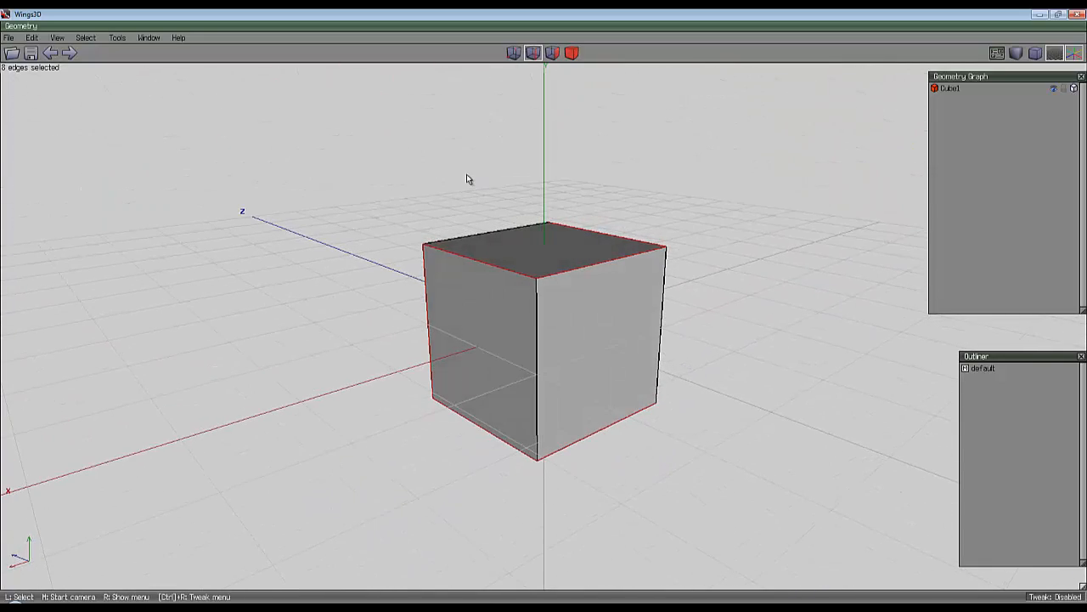
# Step: Mark the eight selected cube edges as hard and clear the selection
pyautogui.rightClick(467, 176)
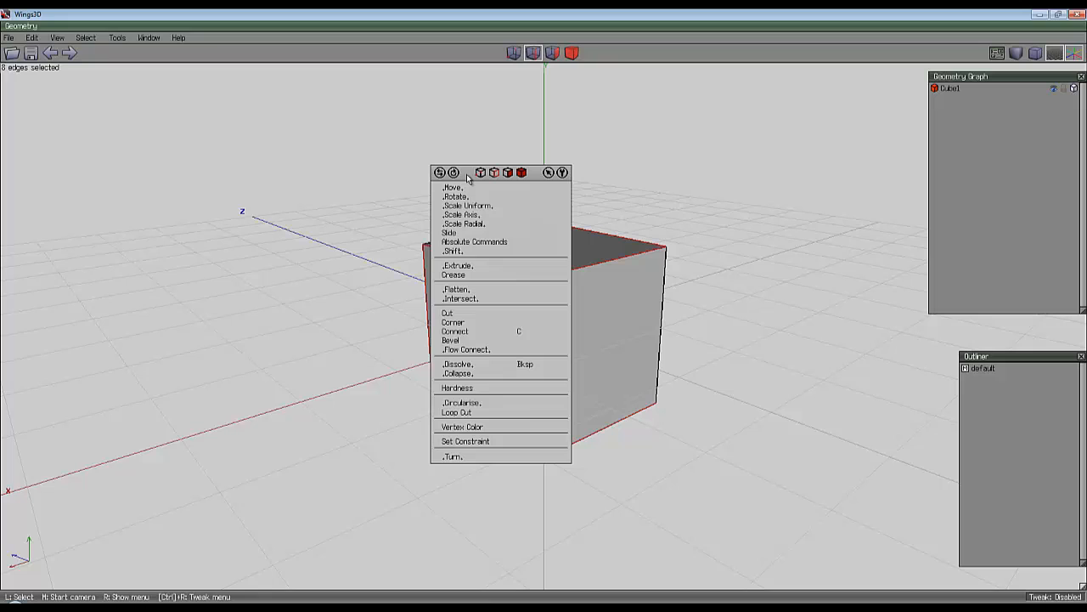
pyautogui.click(501, 387)
pyautogui.click(490, 408)
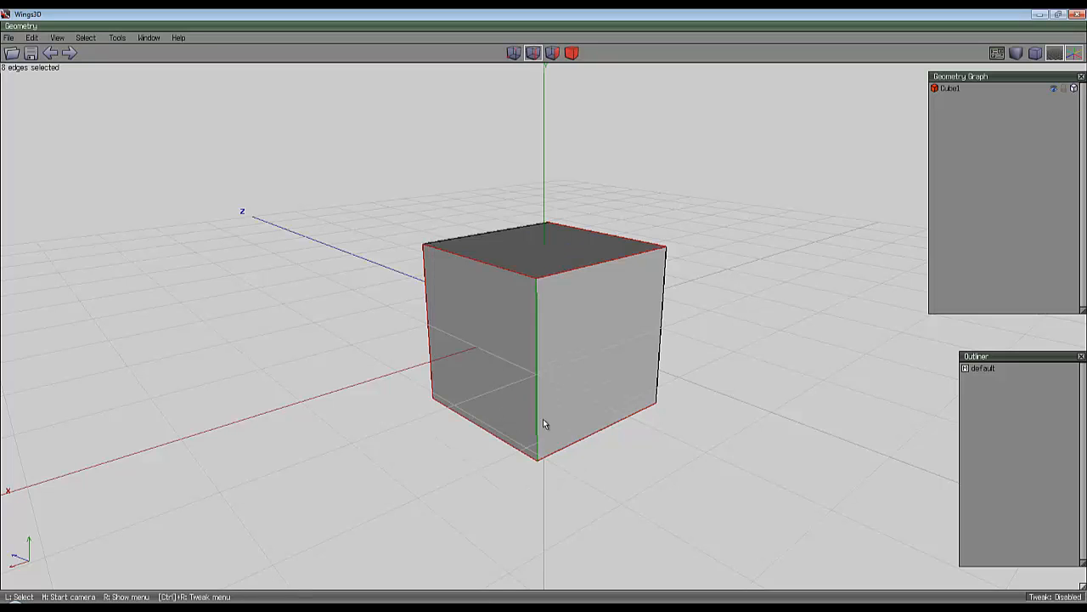
pyautogui.press('space')
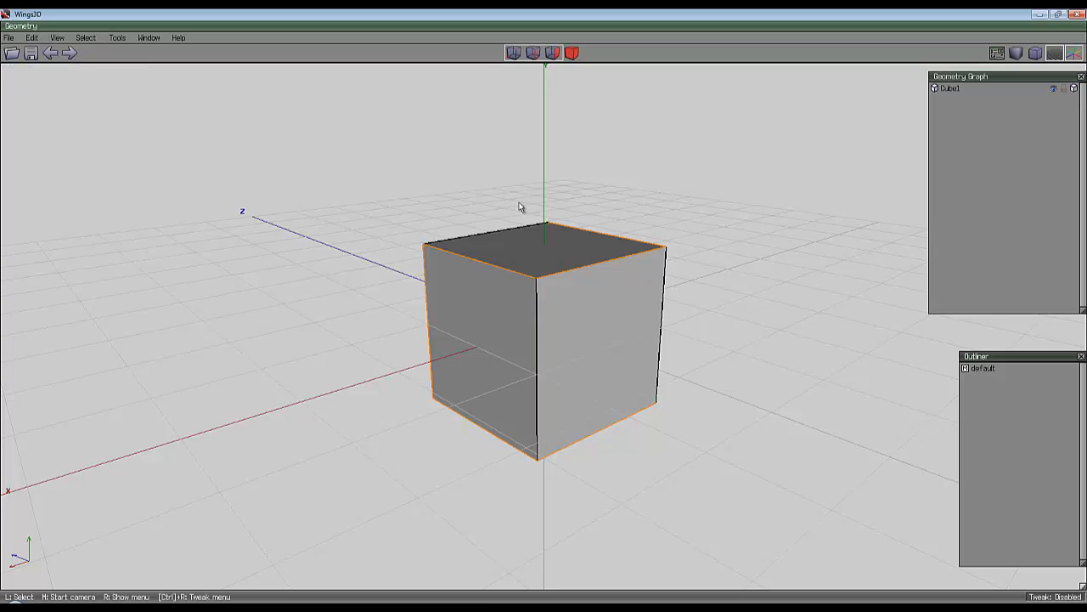
# Step: Select the whole cube and smooth it twice, keeping the hard edge loop
pyautogui.scroll(2, 579, 207)
pyautogui.middleClick(589, 161)
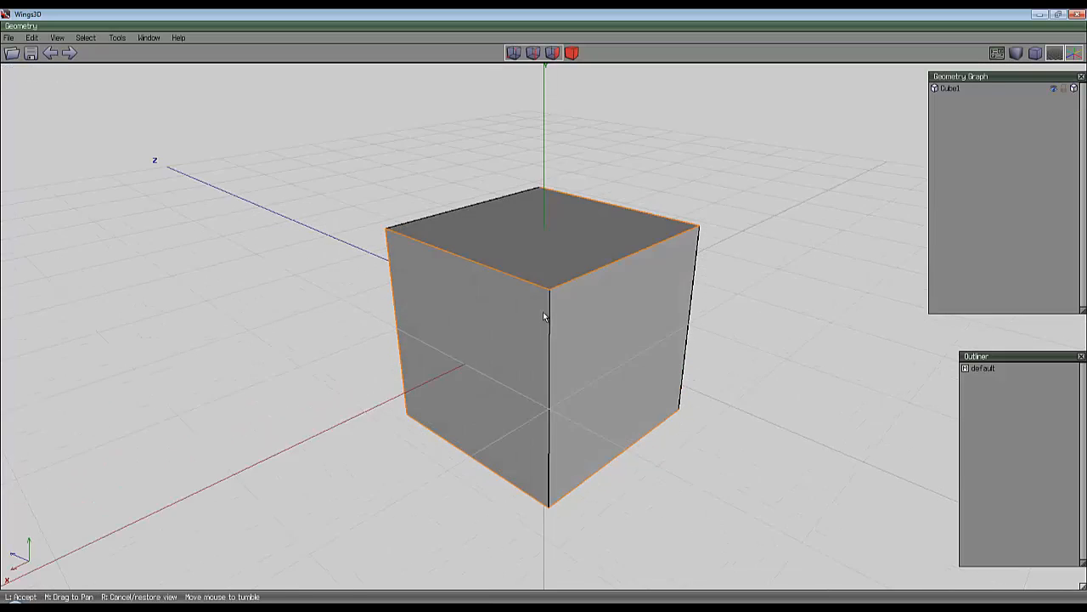
pyautogui.click(546, 315)
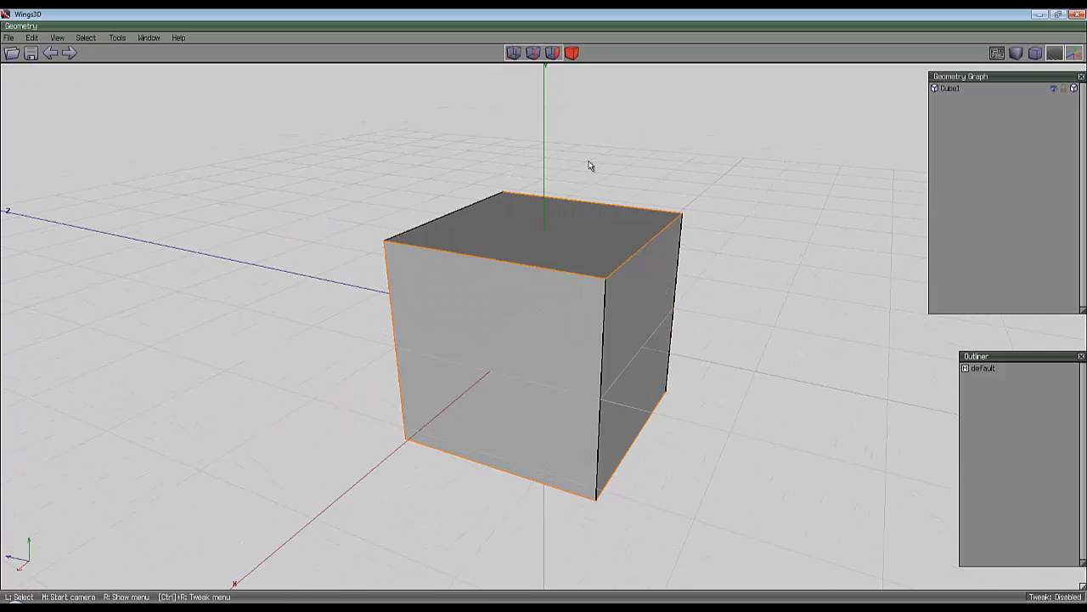
pyautogui.click(572, 53)
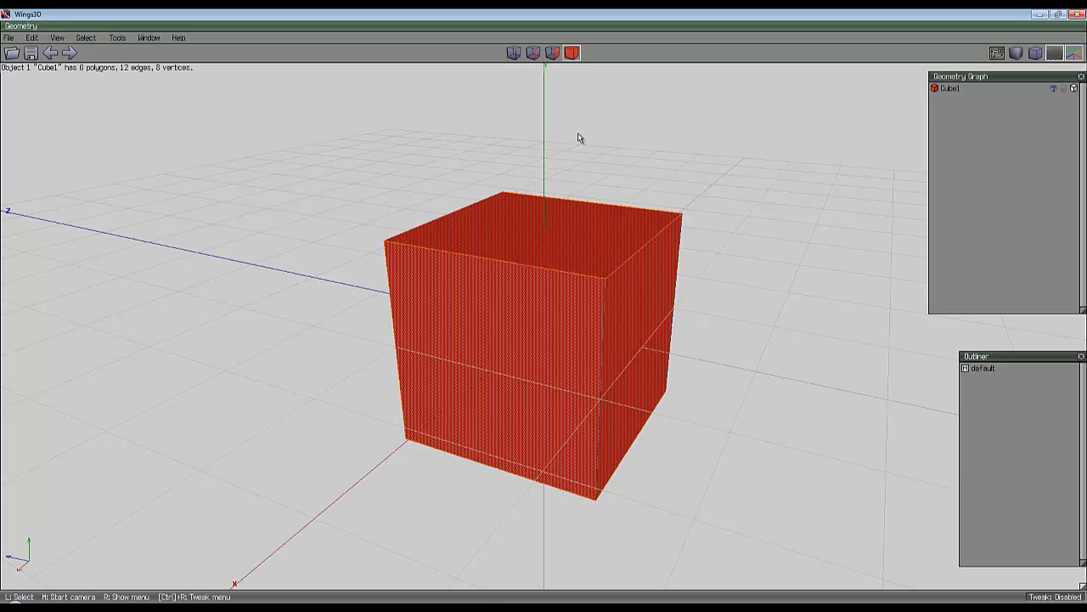
pyautogui.press('s')
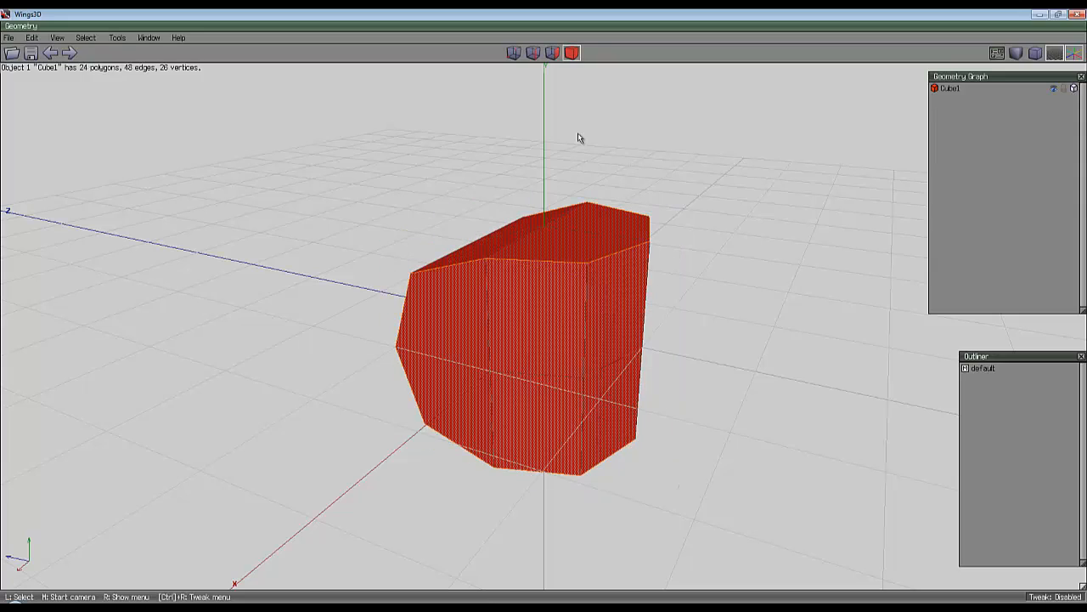
pyautogui.press('s')
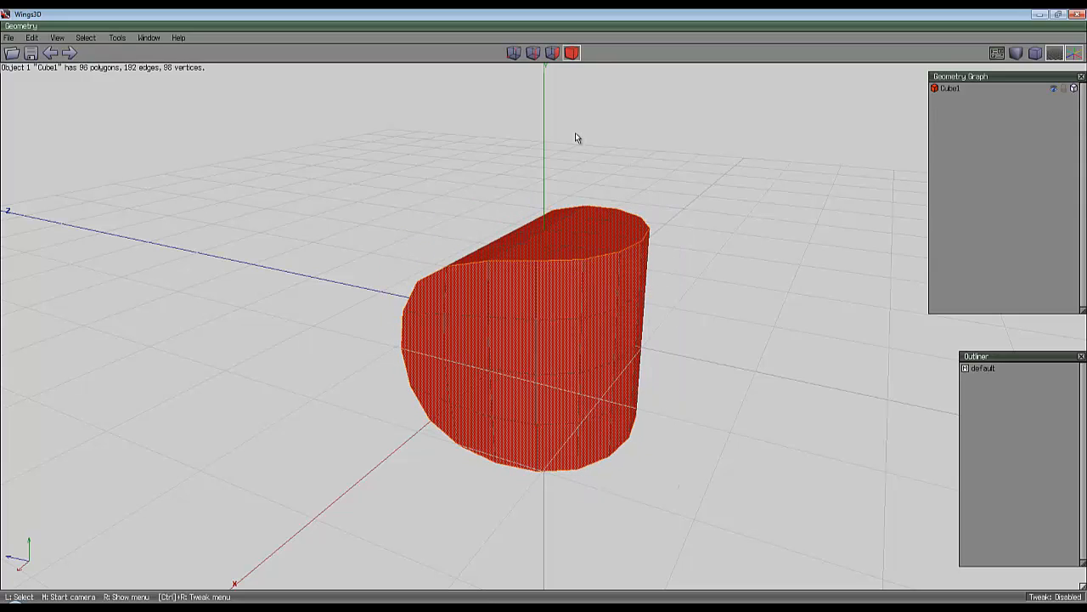
# Step: Select all vertices of the smoothed body and inflate them by 100% into a sphere
pyautogui.click(513, 53)
pyautogui.middleClick(611, 235)
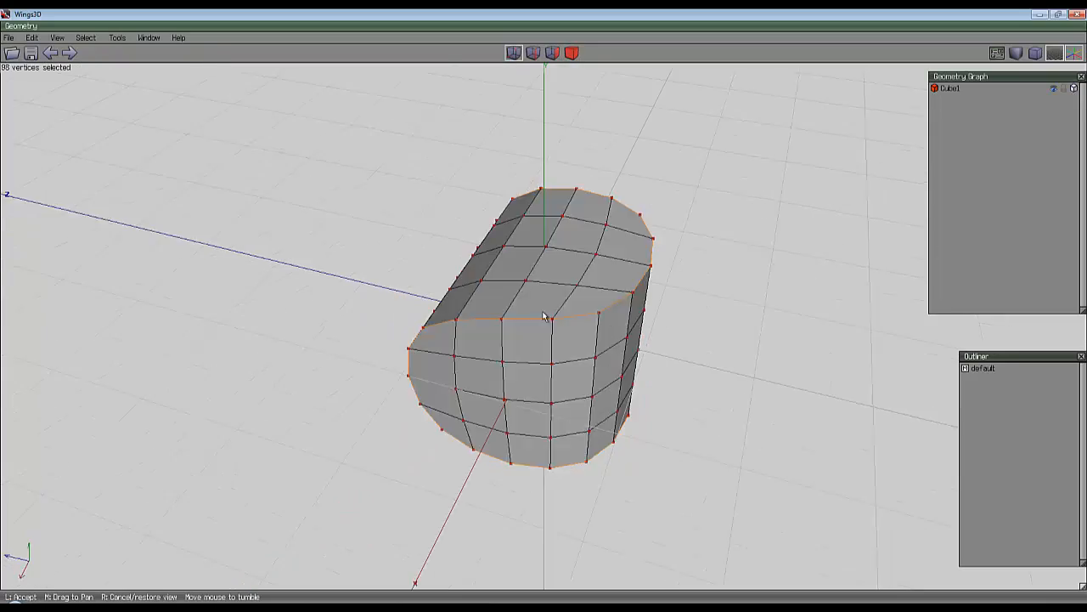
pyautogui.click(545, 316)
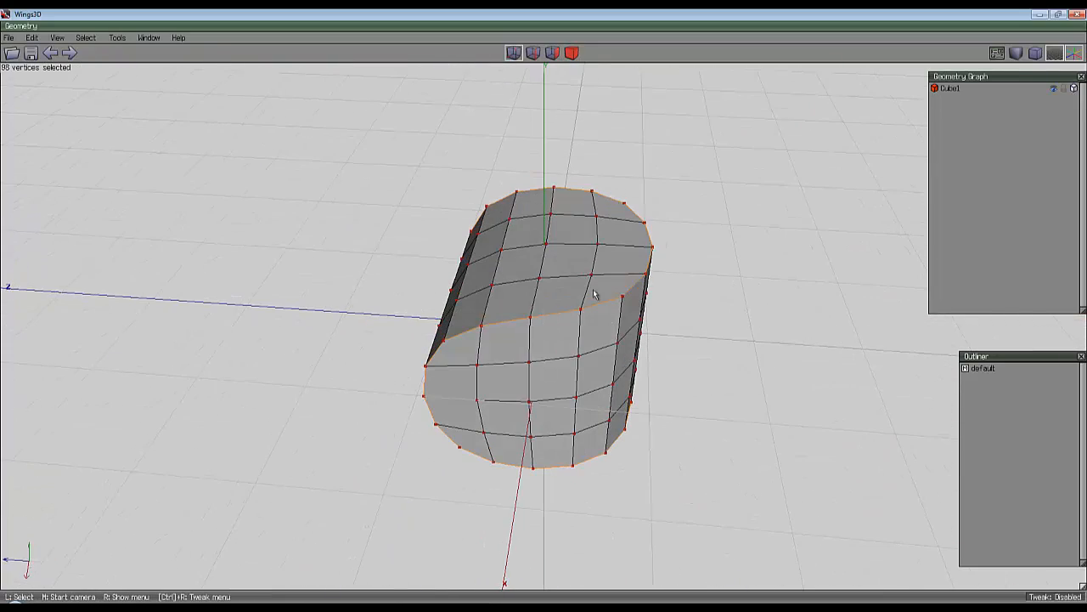
pyautogui.middleClick(626, 208)
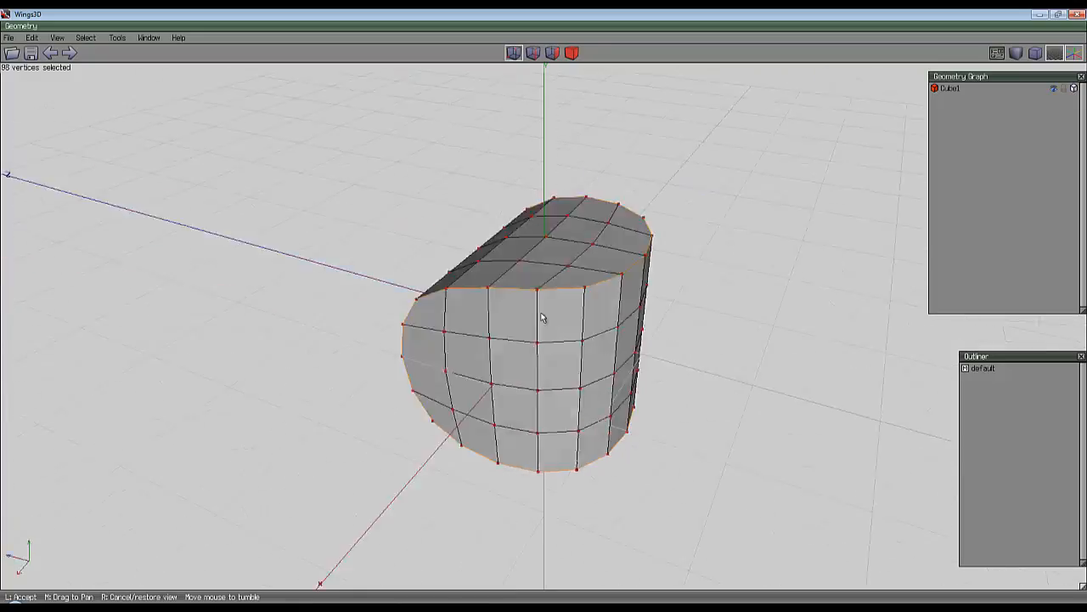
pyautogui.click(669, 249)
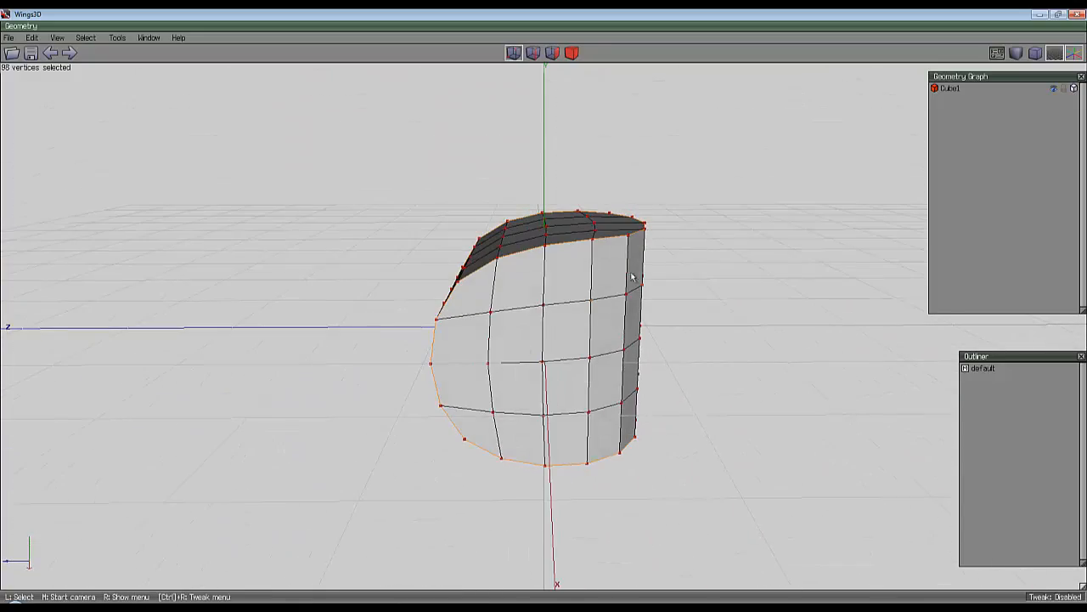
pyautogui.middleClick(576, 323)
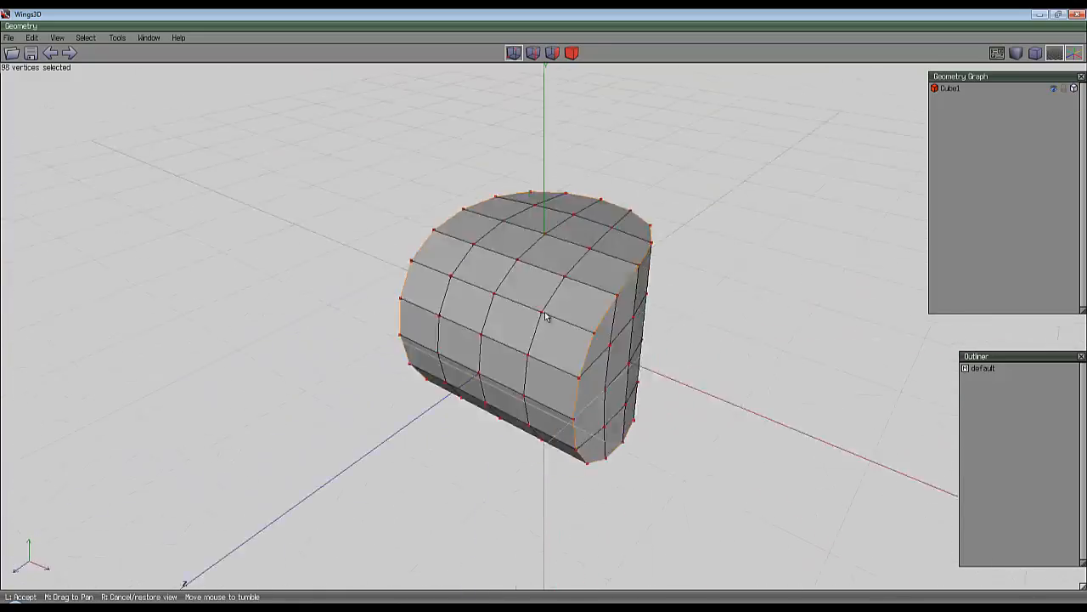
pyautogui.click(357, 180)
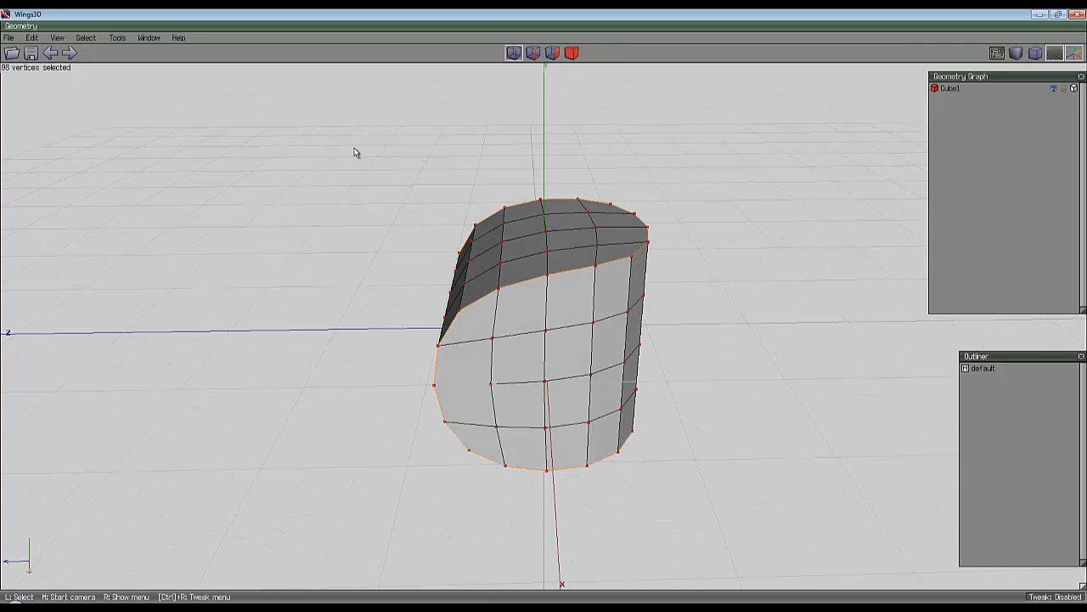
pyautogui.rightClick(355, 151)
pyautogui.click(355, 345)
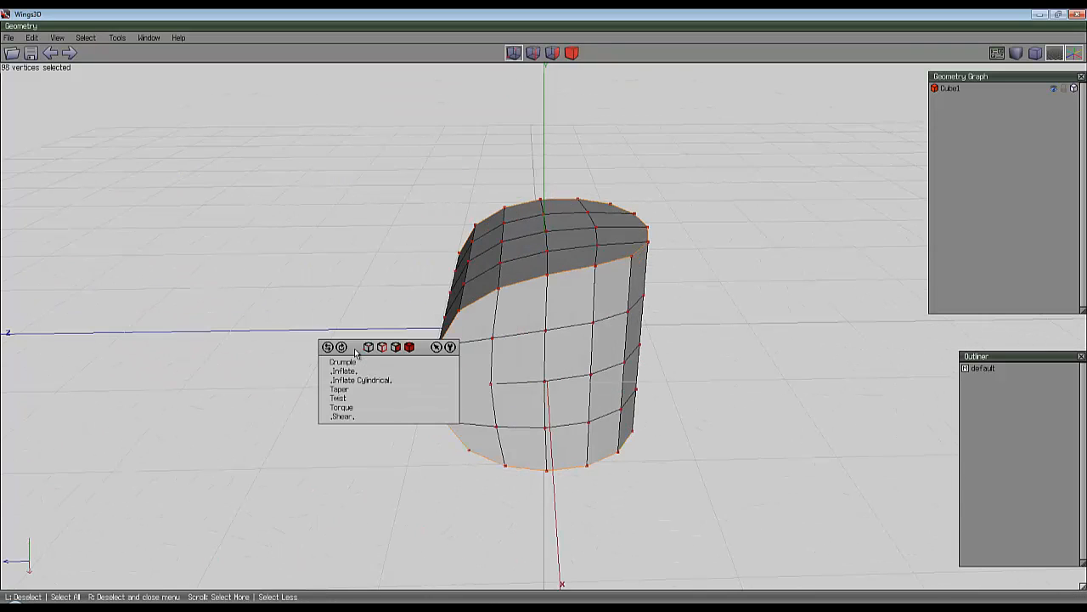
pyautogui.click(355, 362)
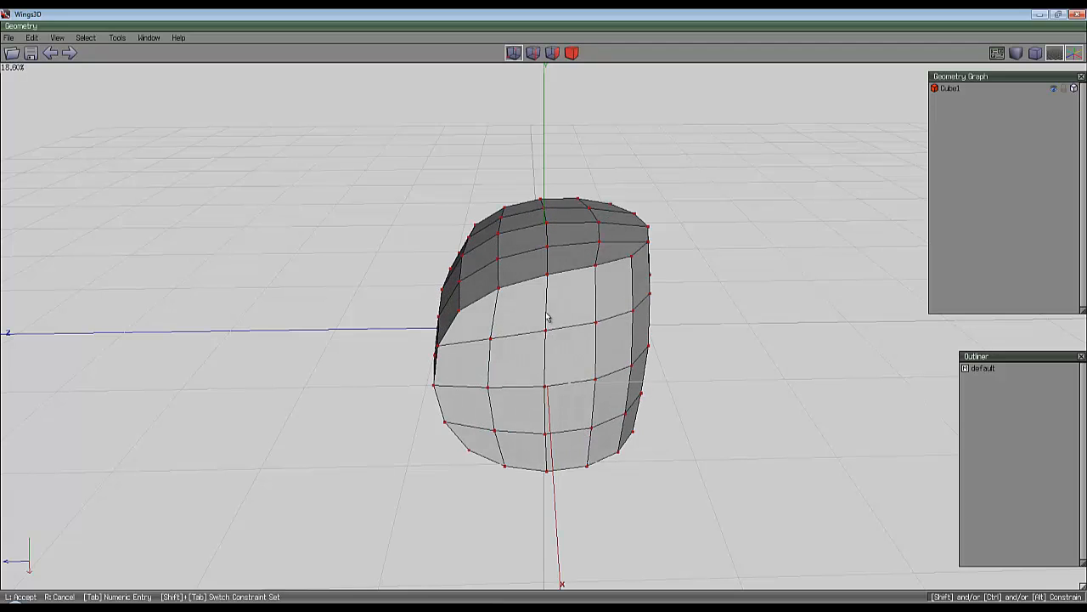
pyautogui.press('Tab')
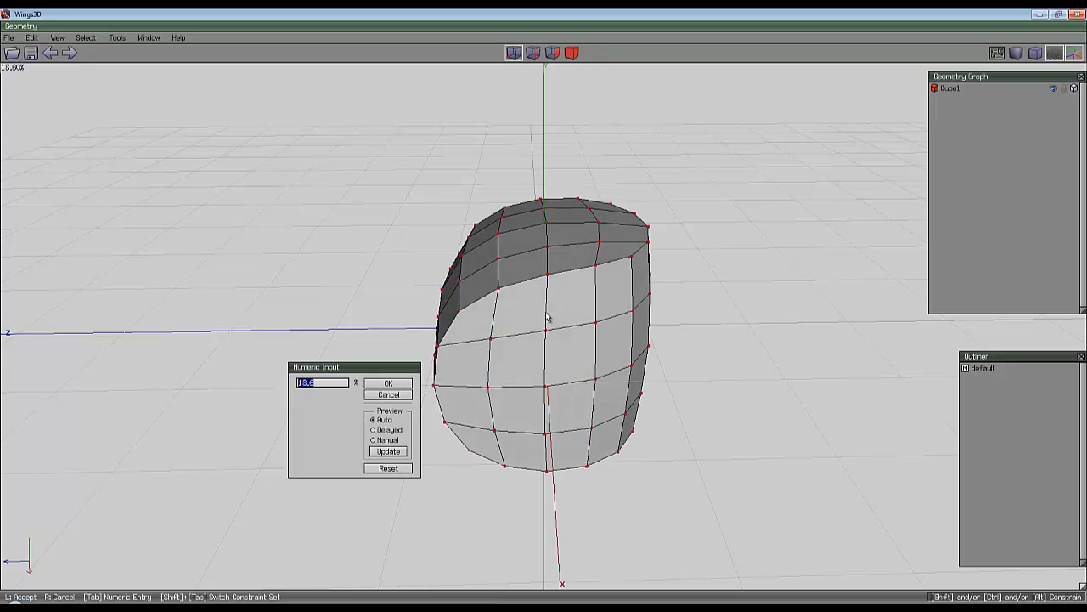
pyautogui.write('100')
pyautogui.press('Return')
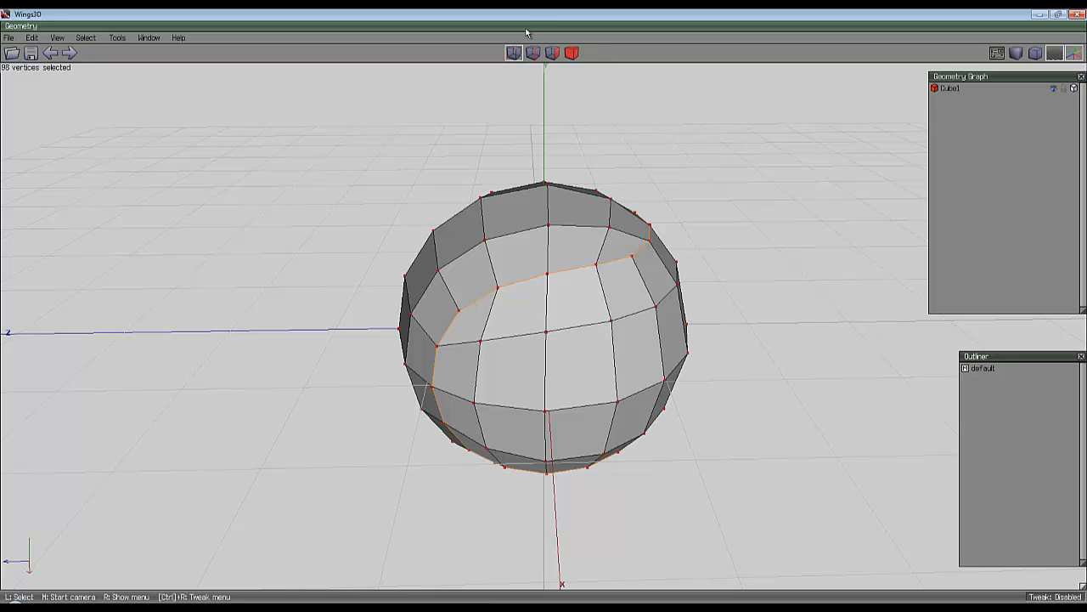
# Step: Replace the vertex selection with the complete edge loop along the ball's hard seam
pyautogui.click(533, 53)
pyautogui.press('space')
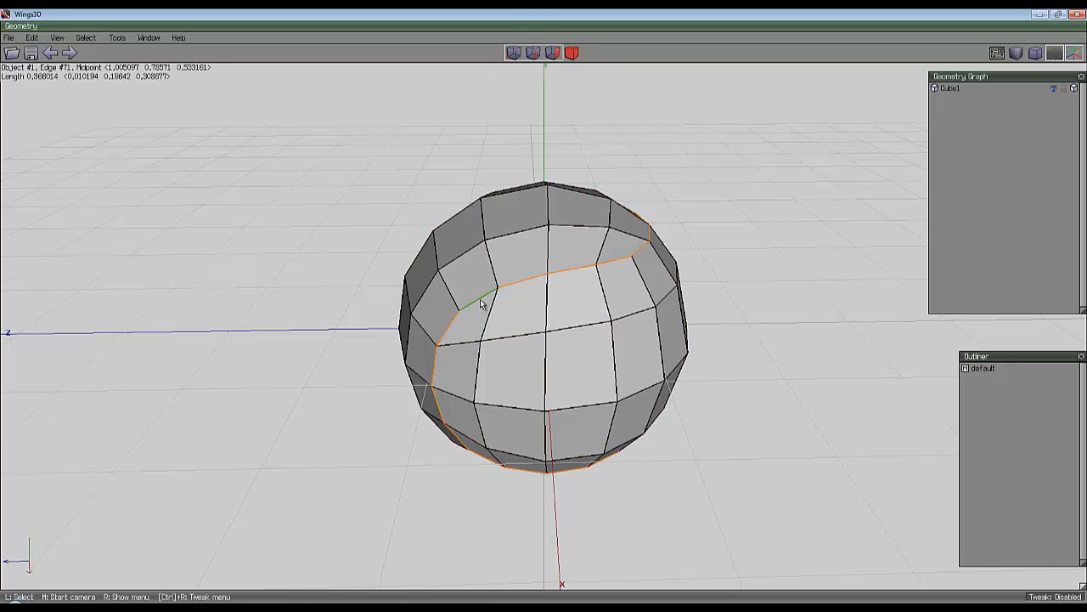
pyautogui.click(533, 54)
pyautogui.click(522, 287)
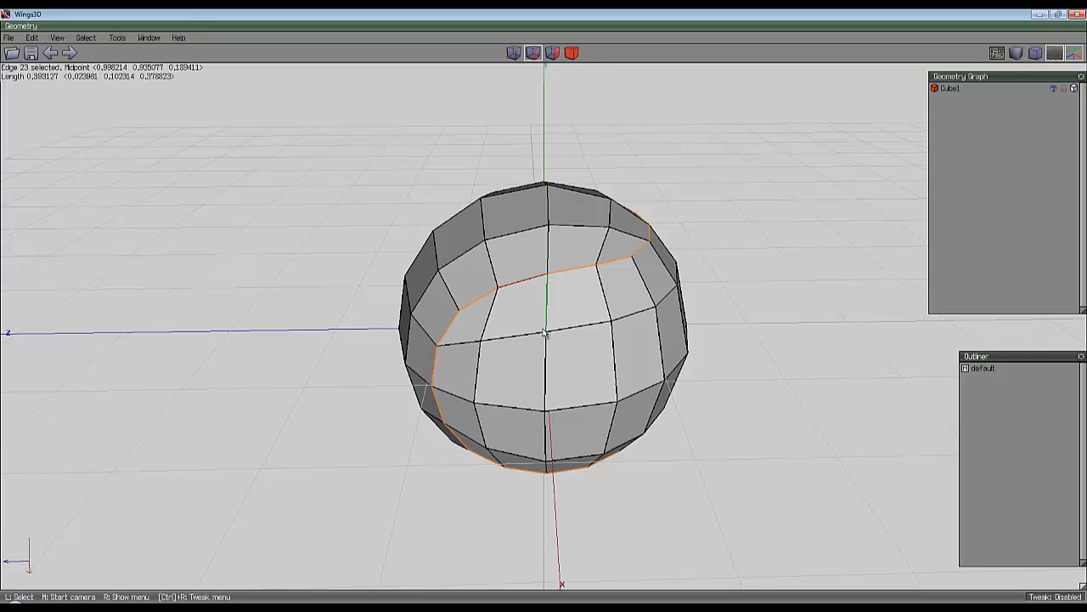
pyautogui.press('l')
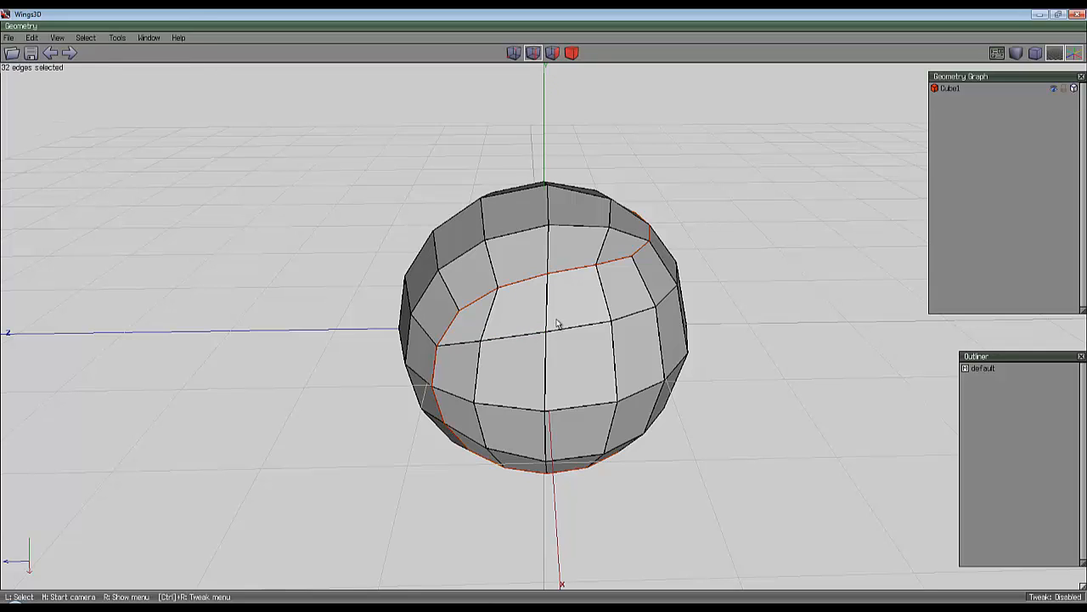
pyautogui.middleClick(665, 245)
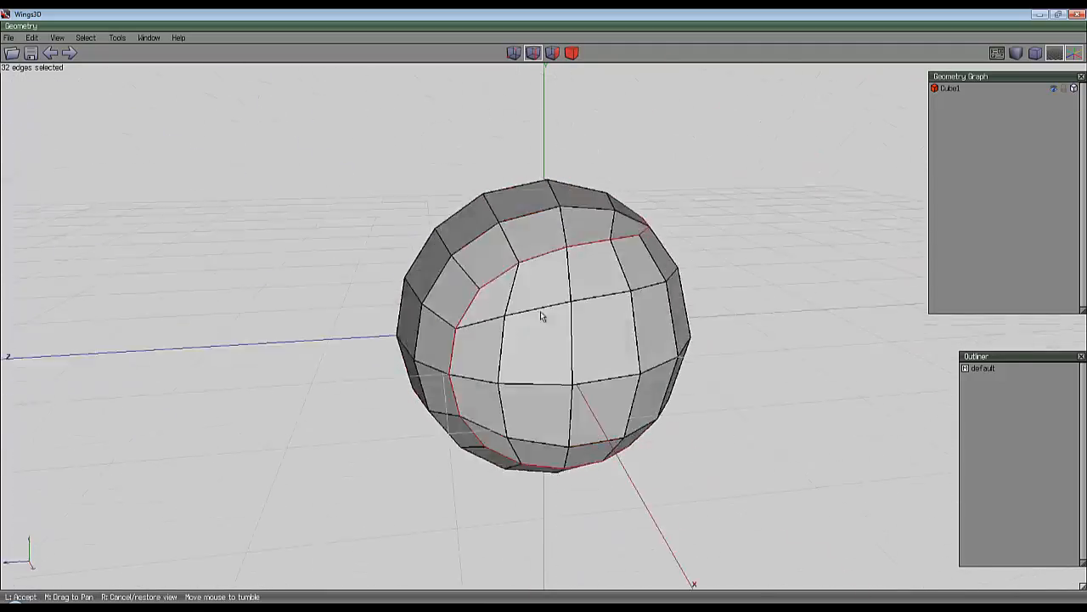
pyautogui.click(543, 314)
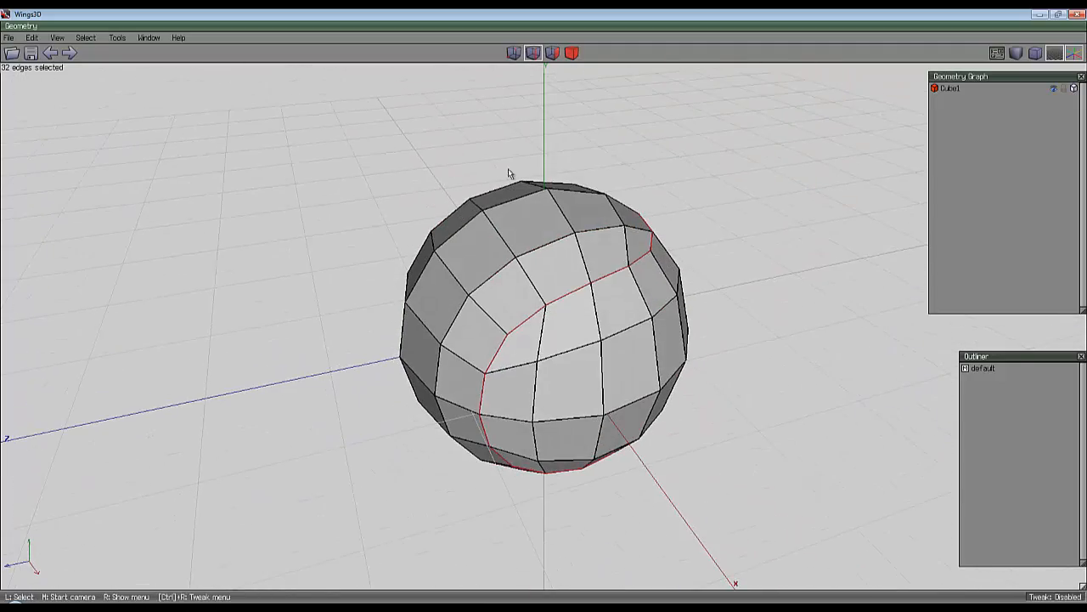
# Step: Bevel the selected seam edge loop by about 0.03 into a narrow band of faces
pyautogui.rightClick(510, 173)
pyautogui.click(499, 334)
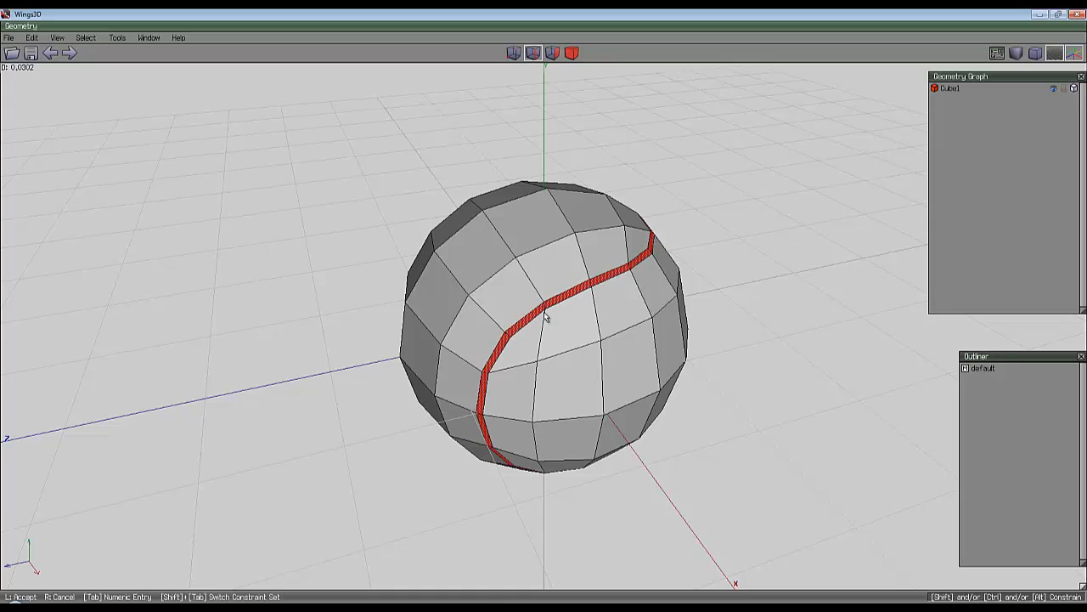
pyautogui.click(584, 244)
# Step: Extrude the narrow band of seam faces along their normals to sink a groove into the ball
pyautogui.rightClick(632, 167)
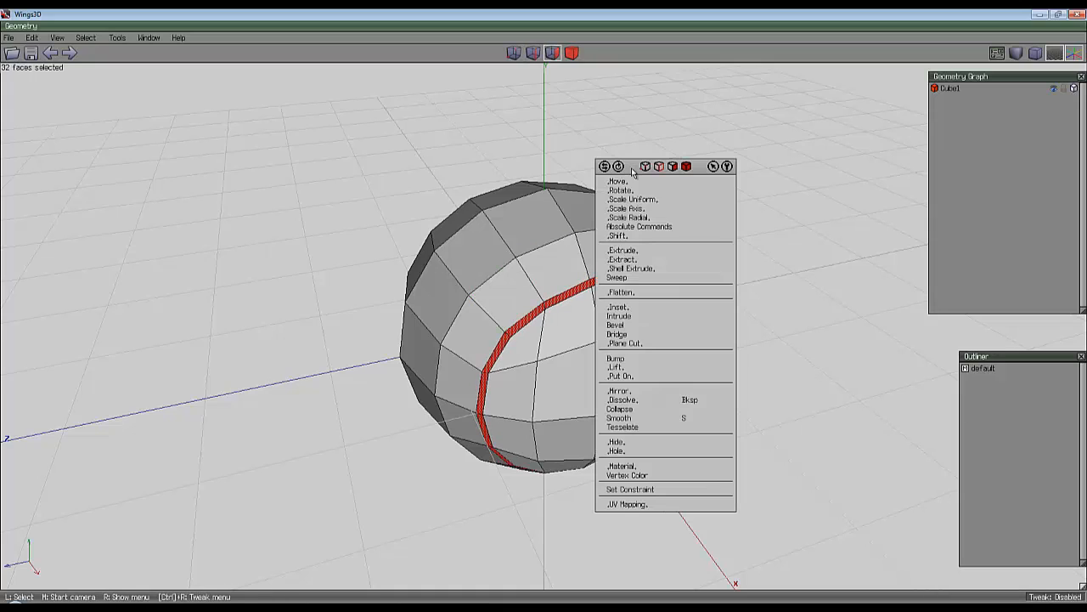
pyautogui.click(633, 253)
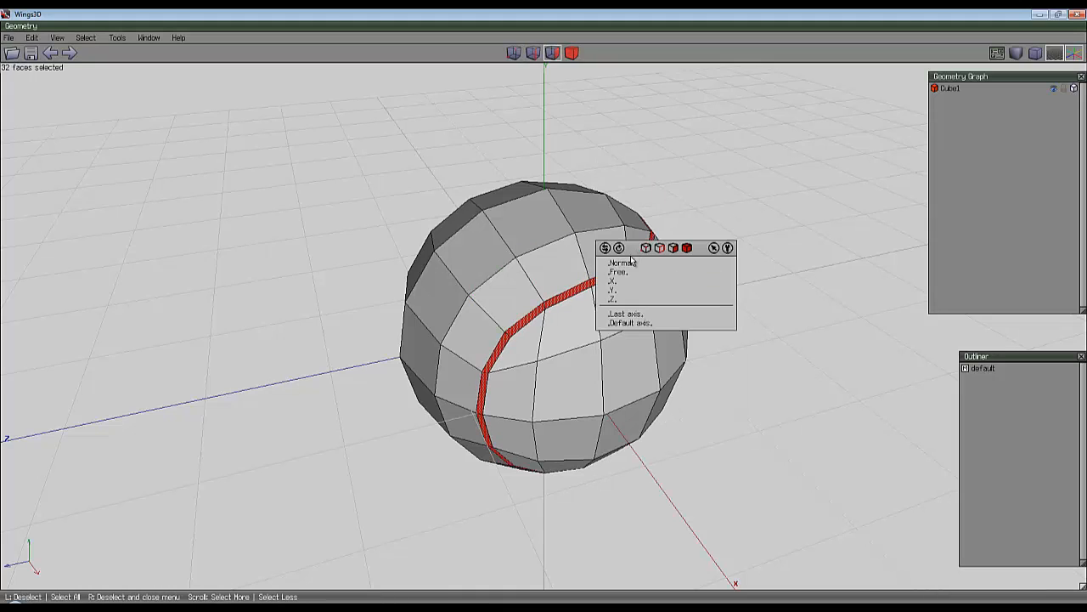
pyautogui.click(632, 262)
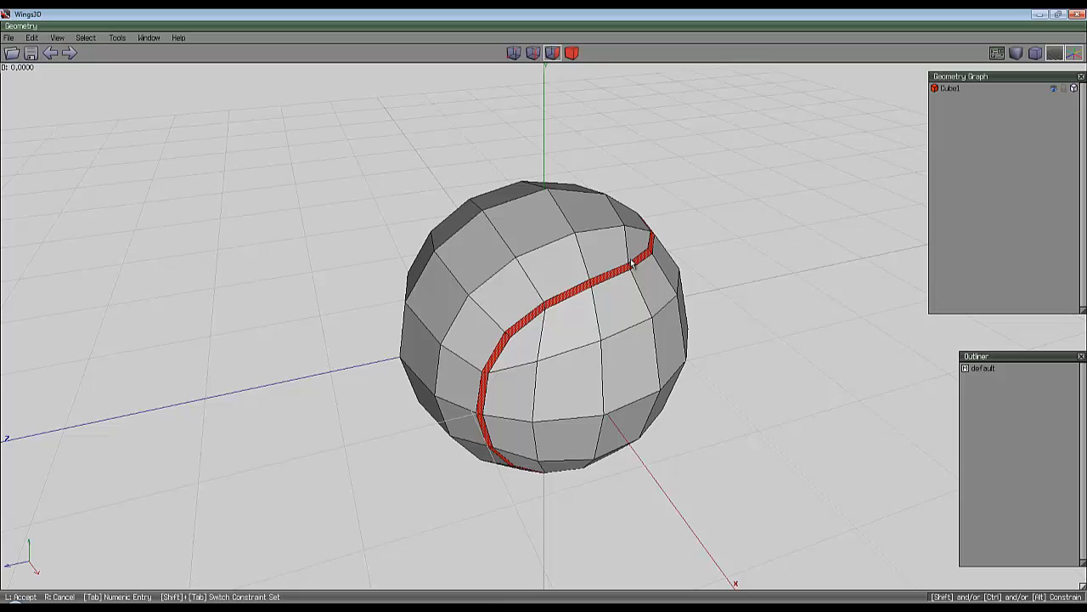
pyautogui.click(544, 316)
# Step: Replace the face selection with one edge segment on each of the groove's four upper and lower border lines
pyautogui.scroll(8, 558, 310)
pyautogui.press('space')
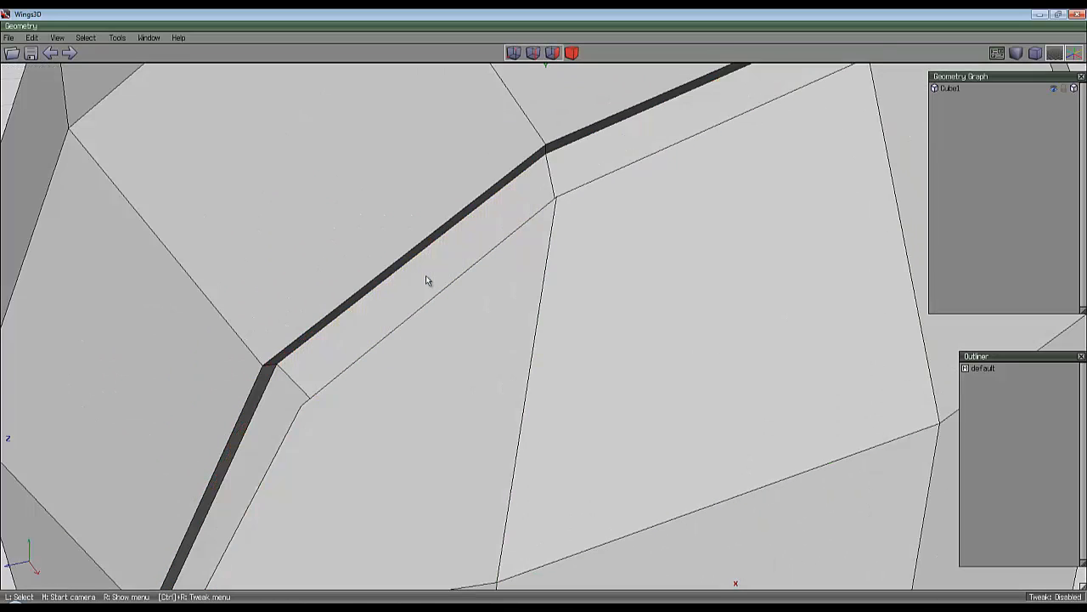
pyautogui.click(419, 243)
pyautogui.click(424, 252)
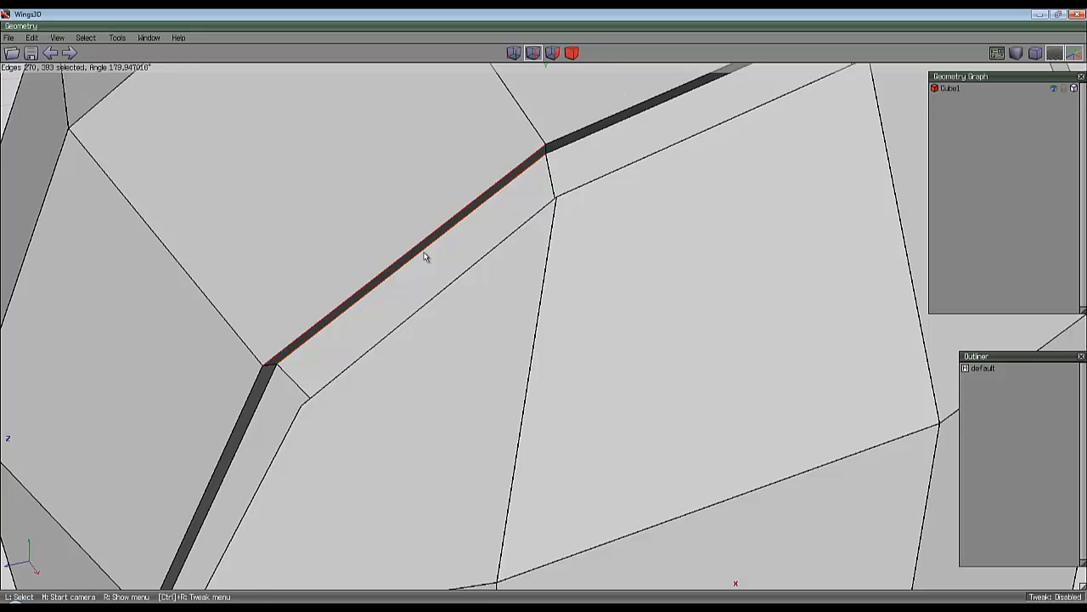
pyautogui.middleClick(424, 252)
pyautogui.scroll(-8, 544, 314)
pyautogui.click(544, 314)
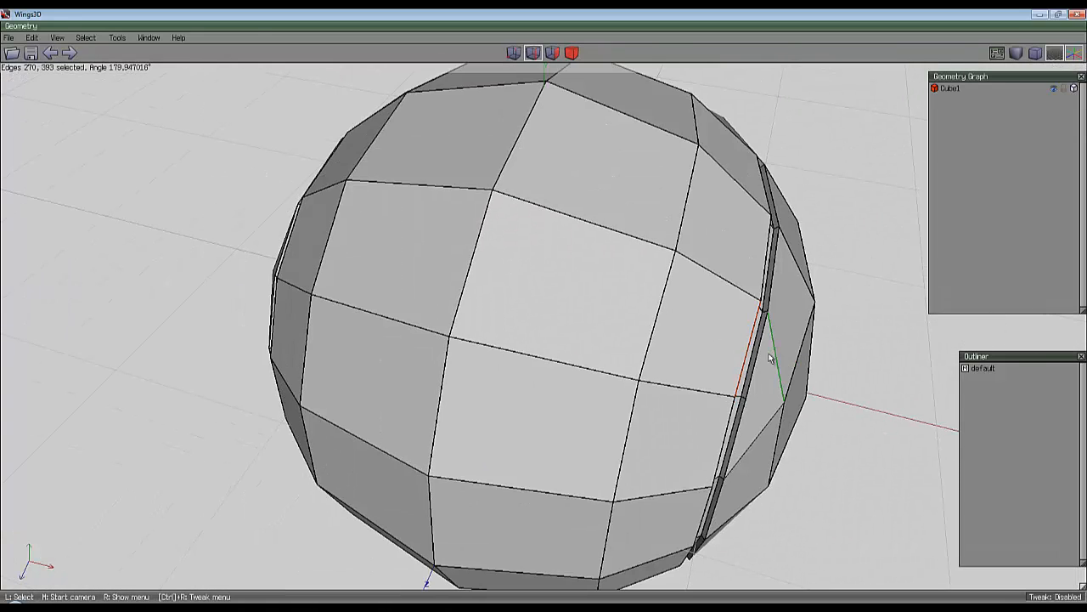
pyautogui.click(753, 355)
pyautogui.click(748, 350)
pyautogui.middleClick(697, 311)
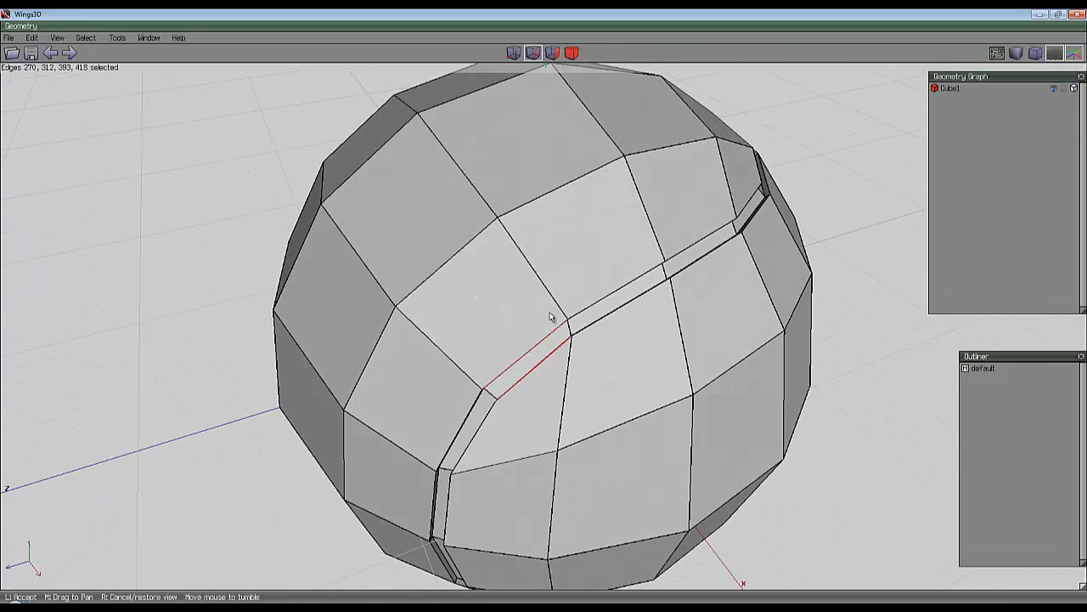
# Step: Extend the picked edges to complete edge loops along the groove, adding the border loop still left out
pyautogui.click(551, 316)
pyautogui.press('l')
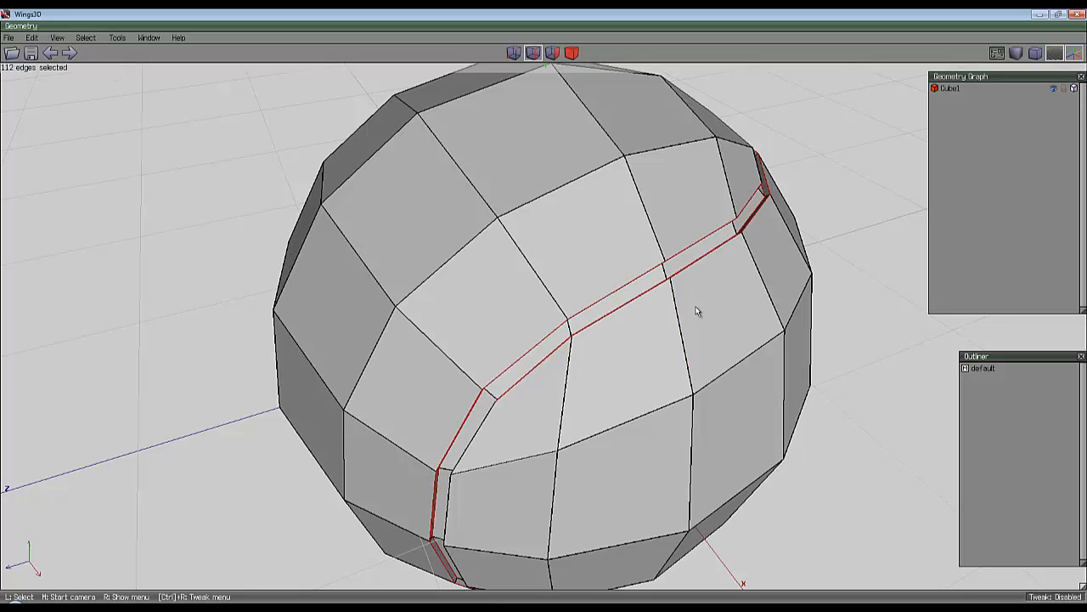
pyautogui.middleClick(559, 368)
pyautogui.click(544, 315)
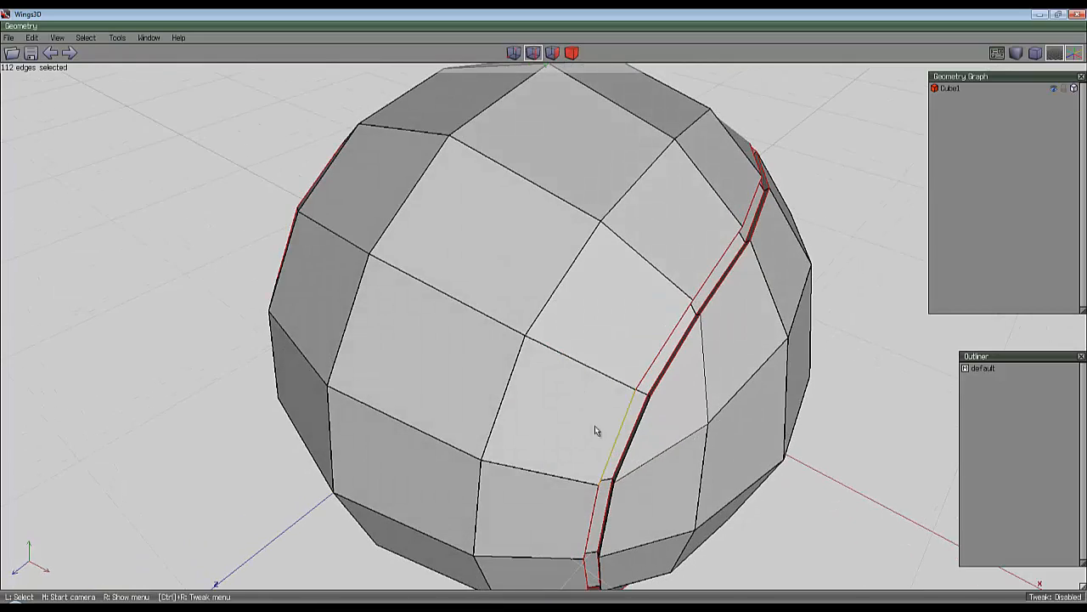
pyautogui.click(633, 441)
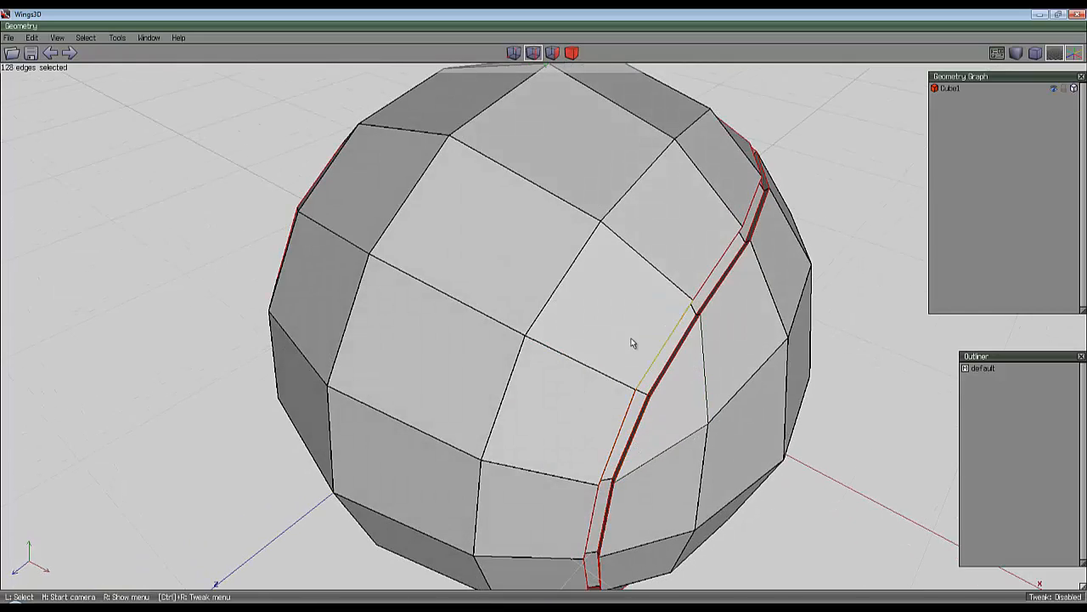
# Step: Bevel all four selected edge loops of the groove by a very small amount
pyautogui.scroll(-3, 631, 343)
pyautogui.middleClick(558, 303)
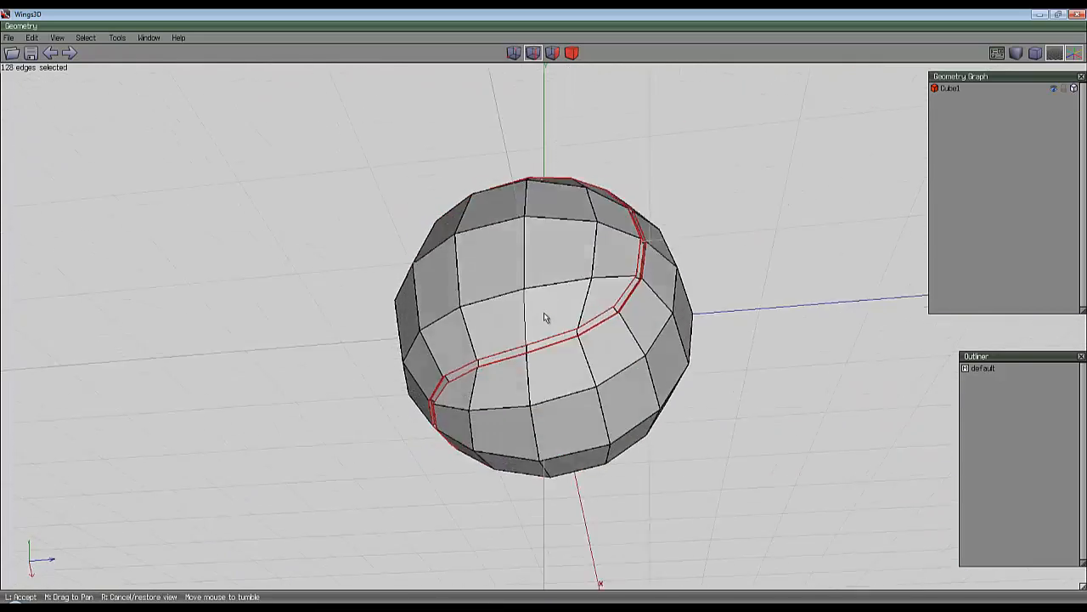
pyautogui.scroll(10, 544, 311)
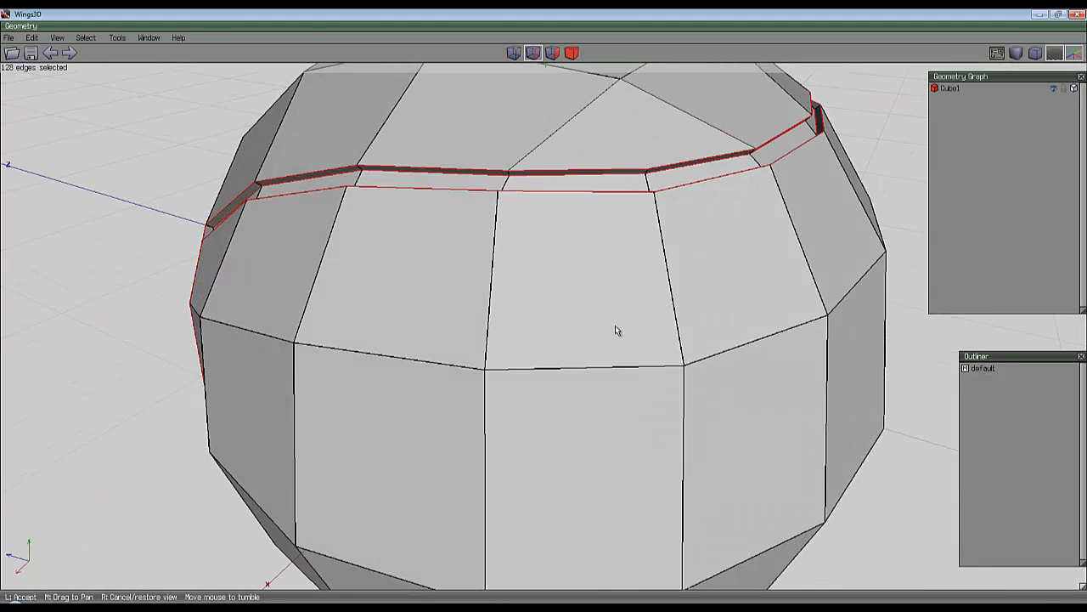
pyautogui.click(617, 330)
pyautogui.rightClick(765, 126)
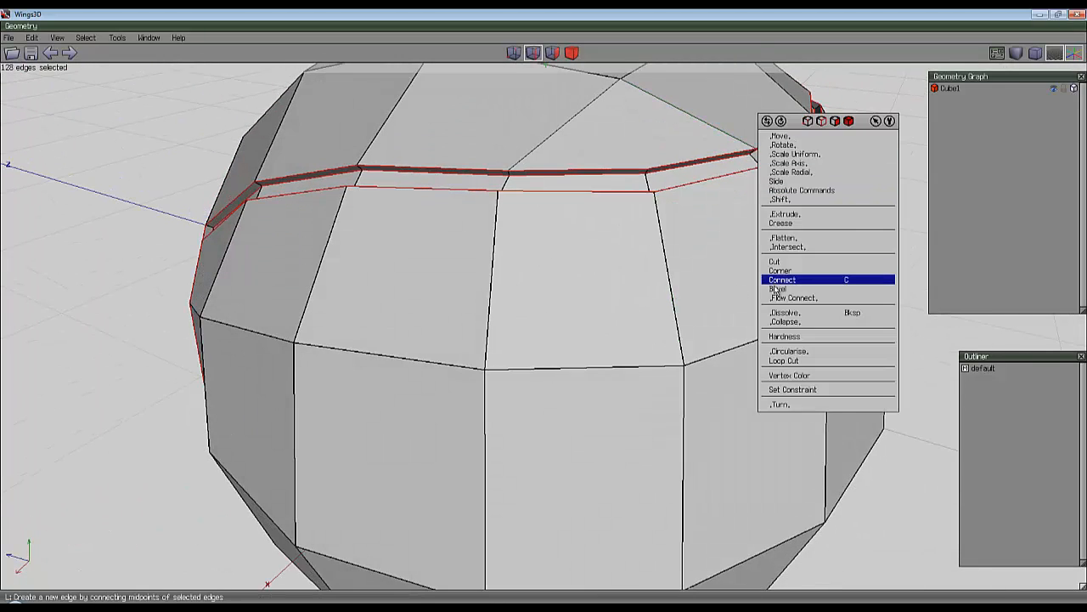
pyautogui.click(776, 290)
pyautogui.click(546, 316)
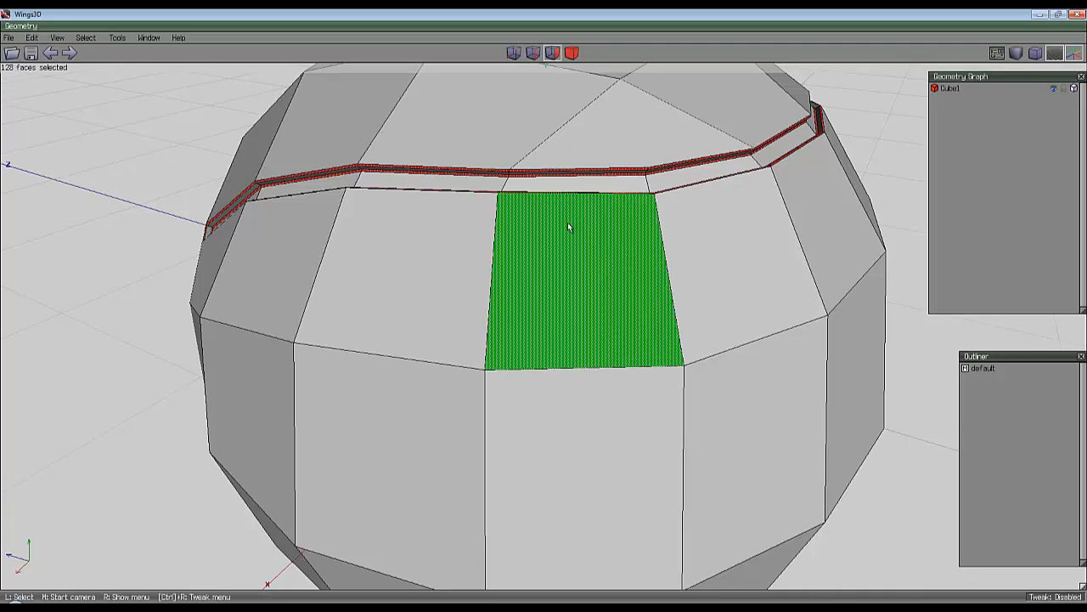
# Step: Select the whole ball, smooth it once and clear the selection
pyautogui.scroll(-5, 568, 223)
pyautogui.click(573, 54)
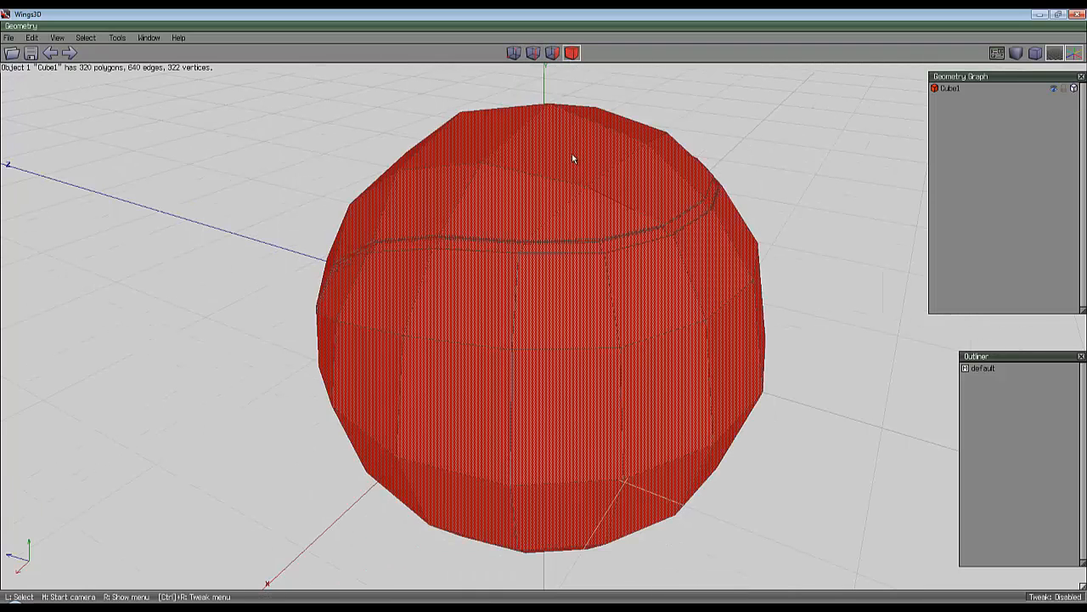
pyautogui.press('s')
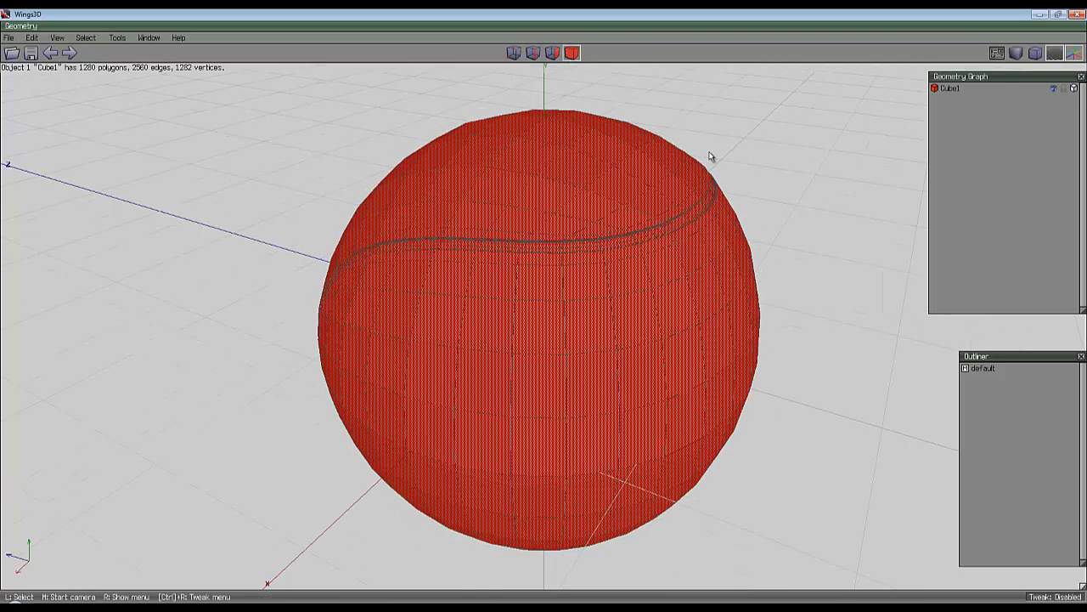
pyautogui.press('space')
# Step: Select the complete edge loop running along the middle of the groove floor and dissolve it
pyautogui.scroll(5, 587, 221)
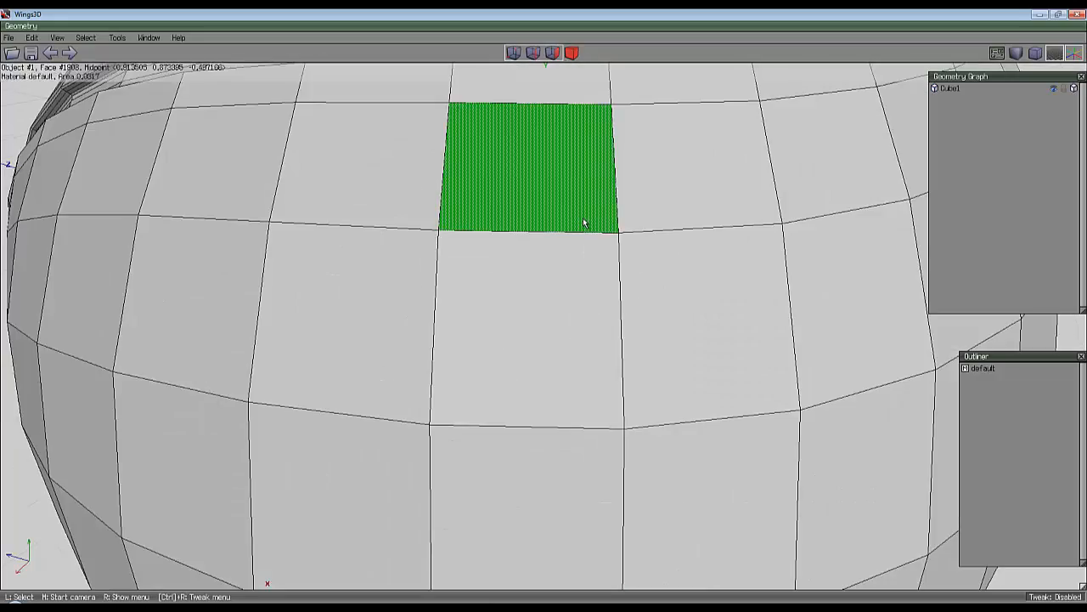
pyautogui.scroll(-4, 583, 221)
pyautogui.middleClick(583, 221)
pyautogui.click(546, 320)
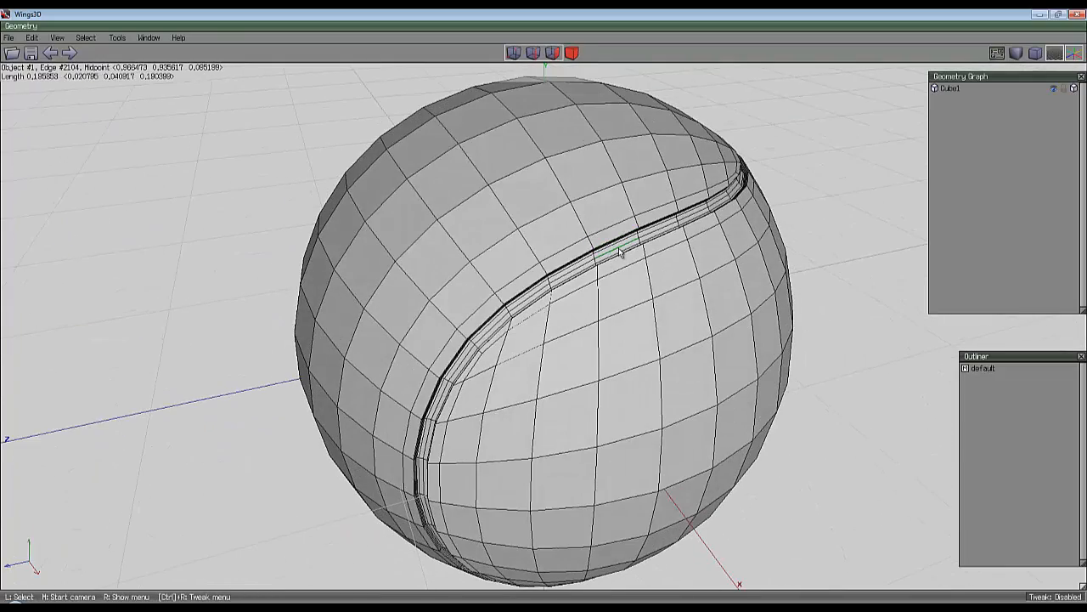
pyautogui.click(617, 253)
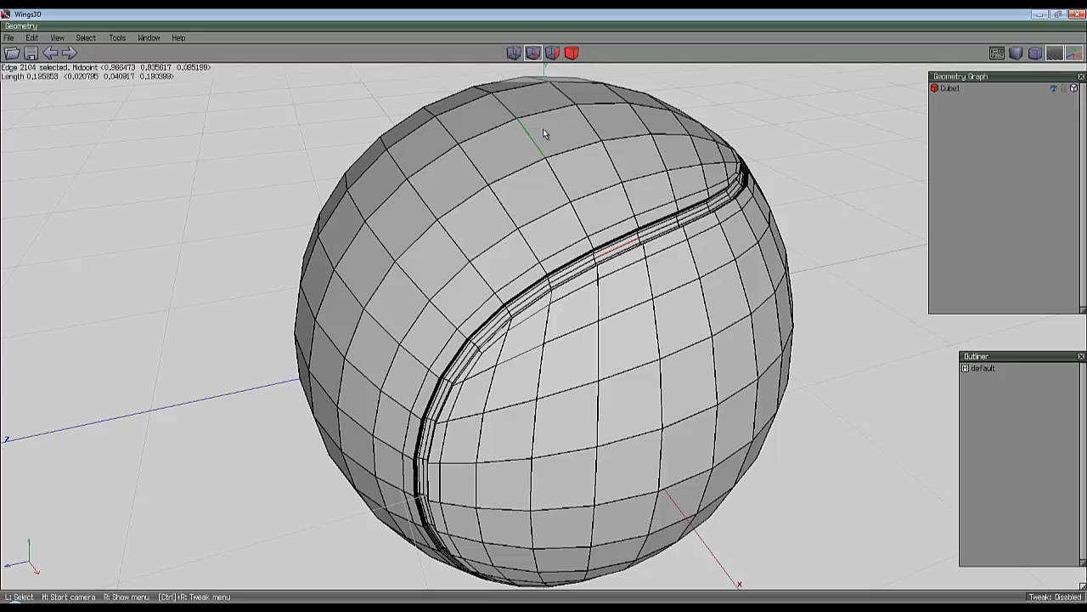
pyautogui.press('l')
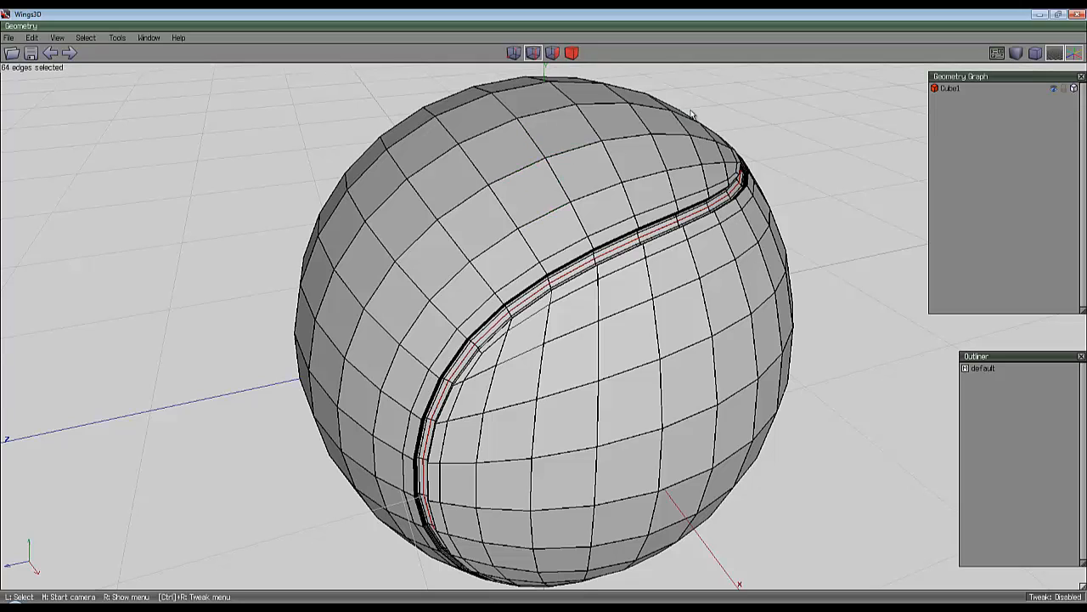
pyautogui.press('space')
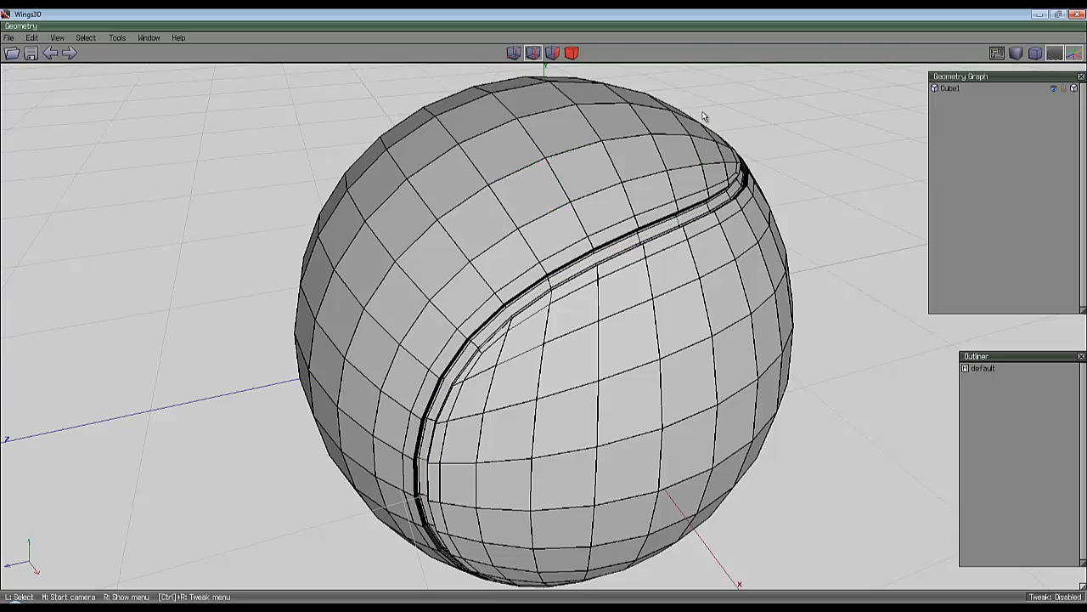
# Step: Select the ball as a whole object and run Cleanup on it
pyautogui.rightClick(704, 118)
pyautogui.click(575, 55)
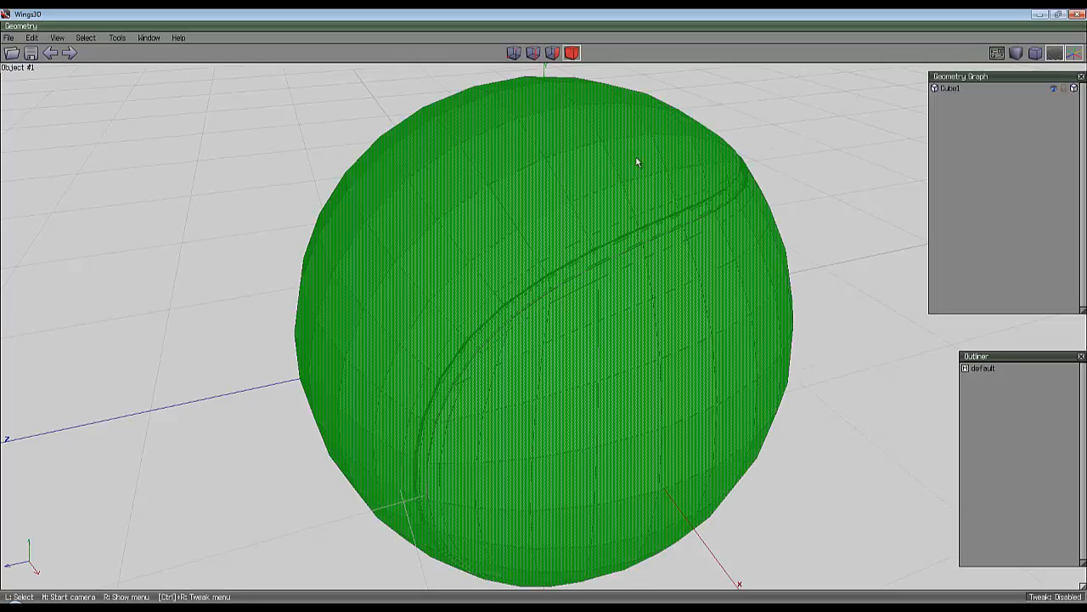
pyautogui.click(641, 169)
pyautogui.rightClick(641, 169)
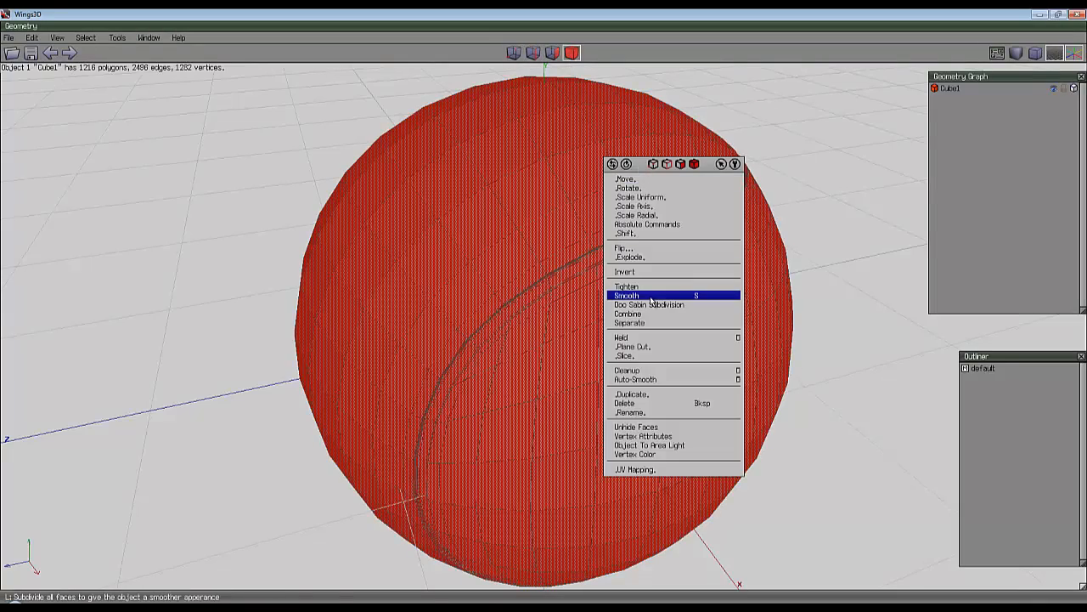
pyautogui.click(645, 369)
# Step: Select the groove floor's crosswise edge ring, convert it to faces and grow the selection twice to cover the groove walls
pyautogui.scroll(7, 568, 329)
pyautogui.scroll(-4, 561, 297)
pyautogui.press('space')
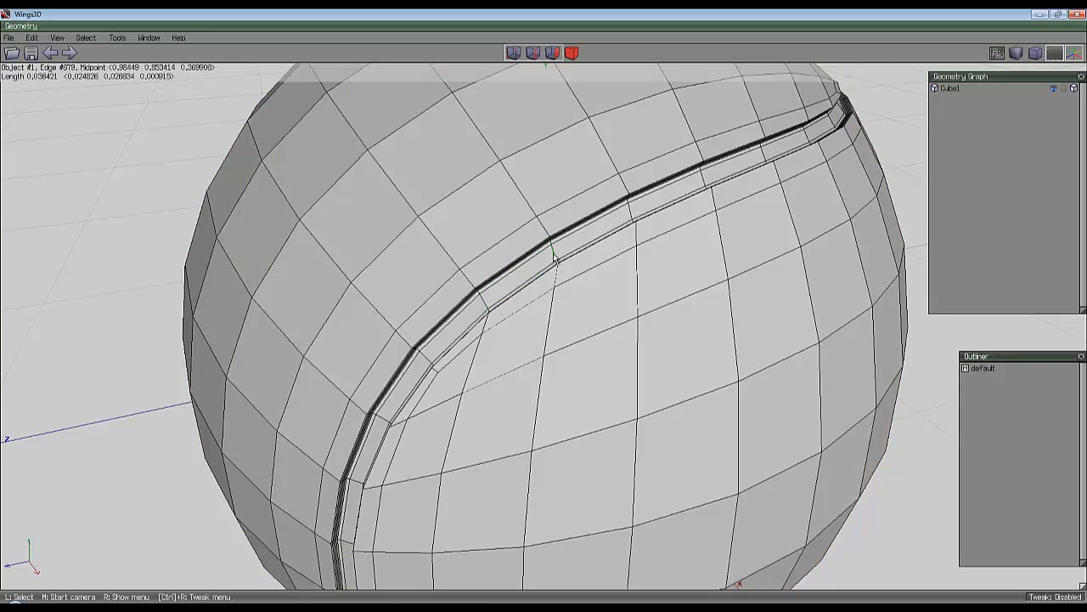
pyautogui.click(554, 256)
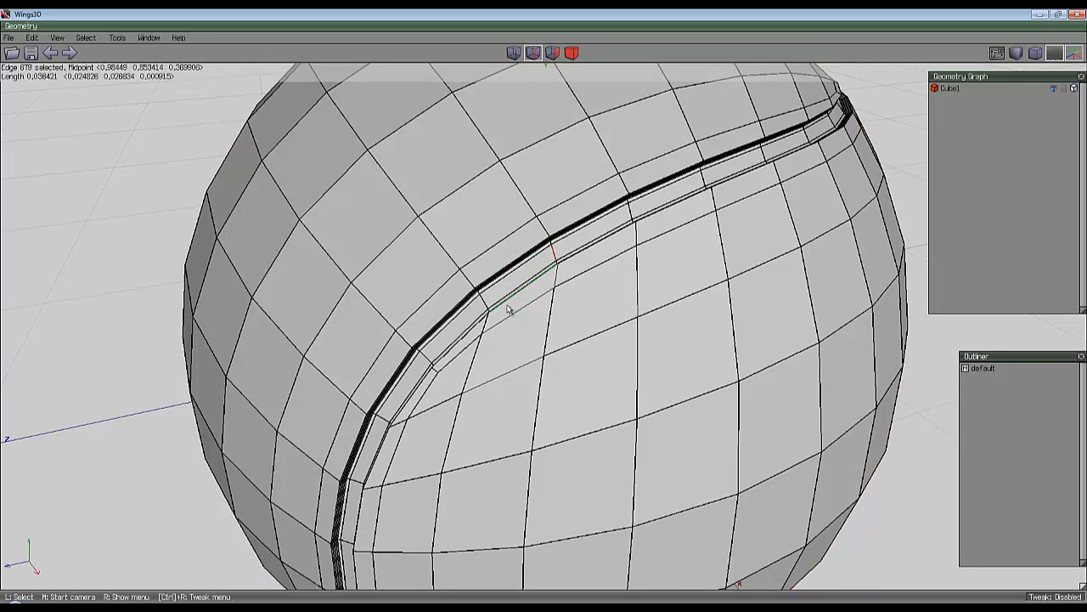
pyautogui.press('g')
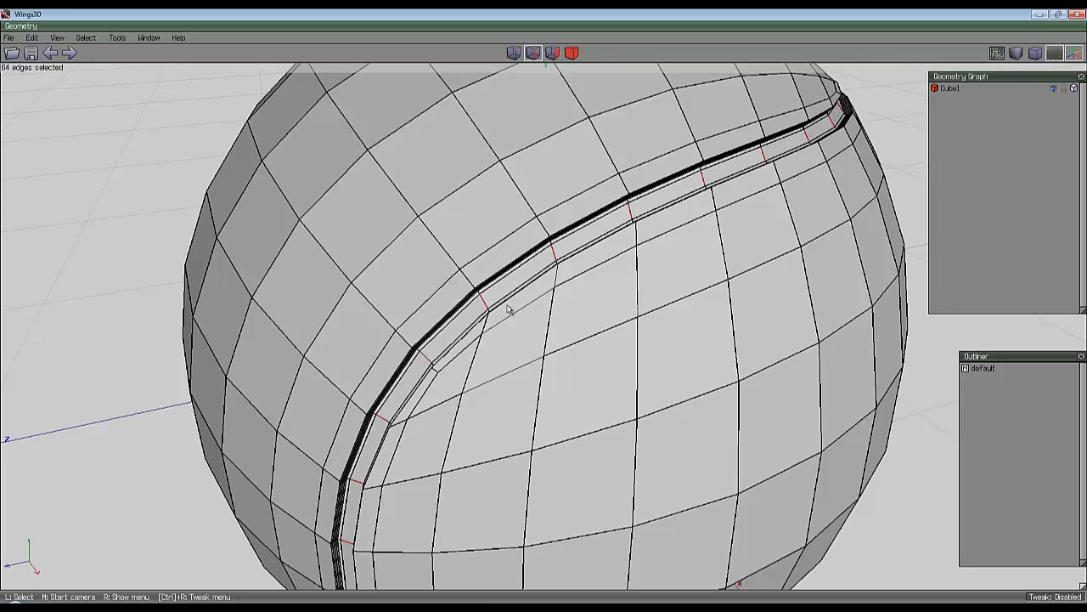
pyautogui.click(554, 53)
pyautogui.press('+')
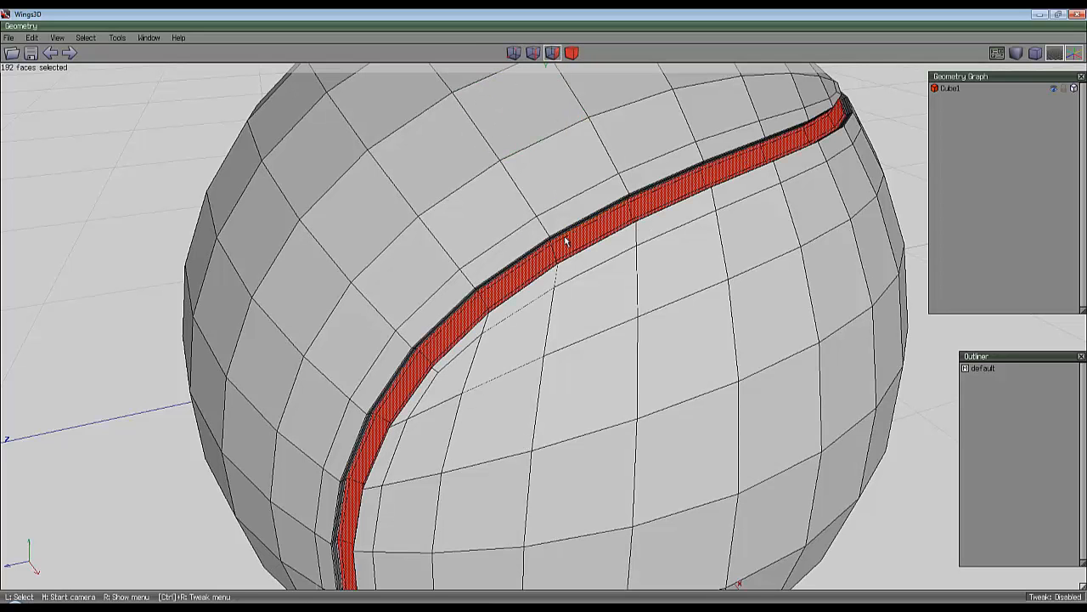
pyautogui.middleClick(541, 198)
pyautogui.click(548, 316)
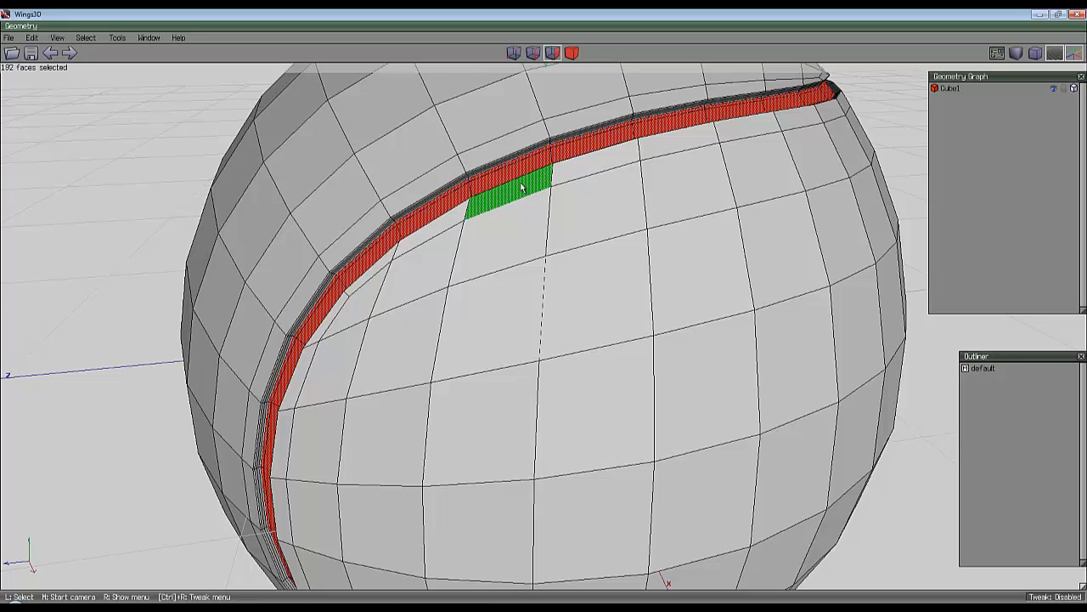
pyautogui.press('+')
# Step: Create a new material named Grey and assign it to the selected groove faces
pyautogui.rightClick(539, 160)
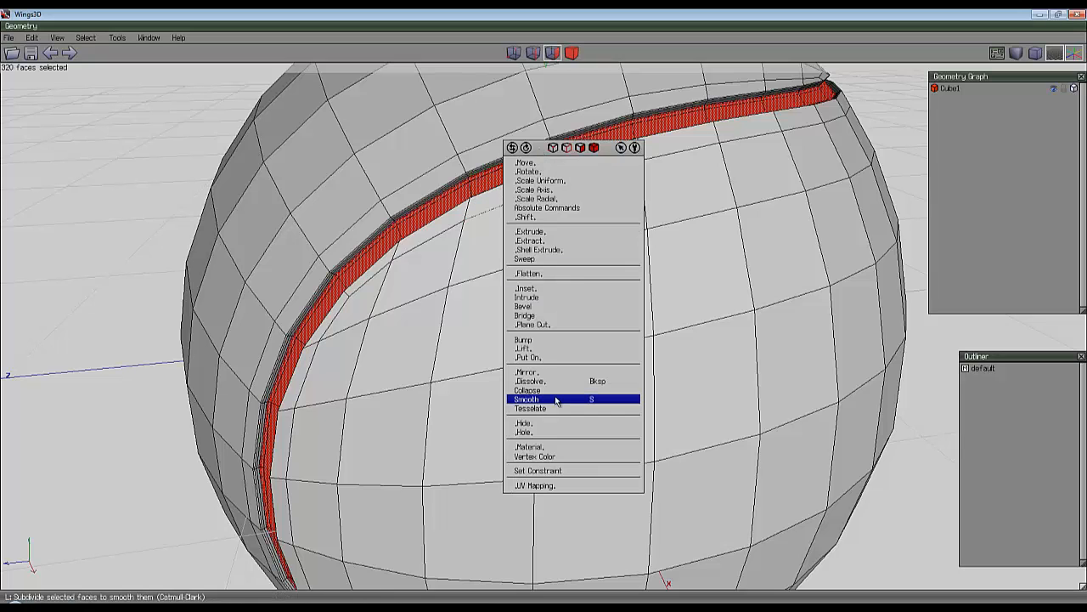
pyautogui.click(559, 447)
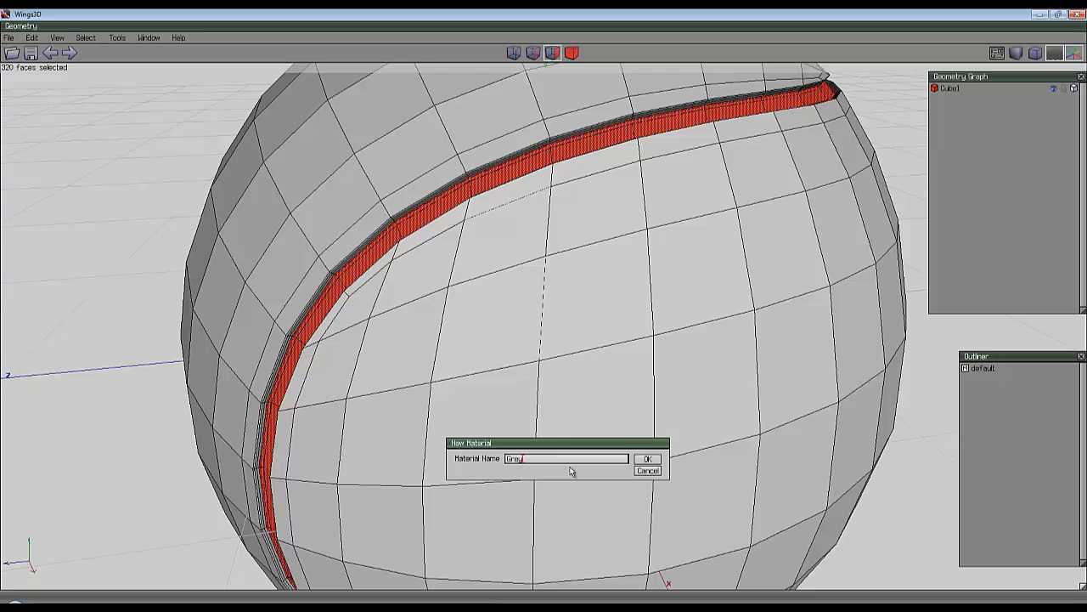
pyautogui.click(645, 459)
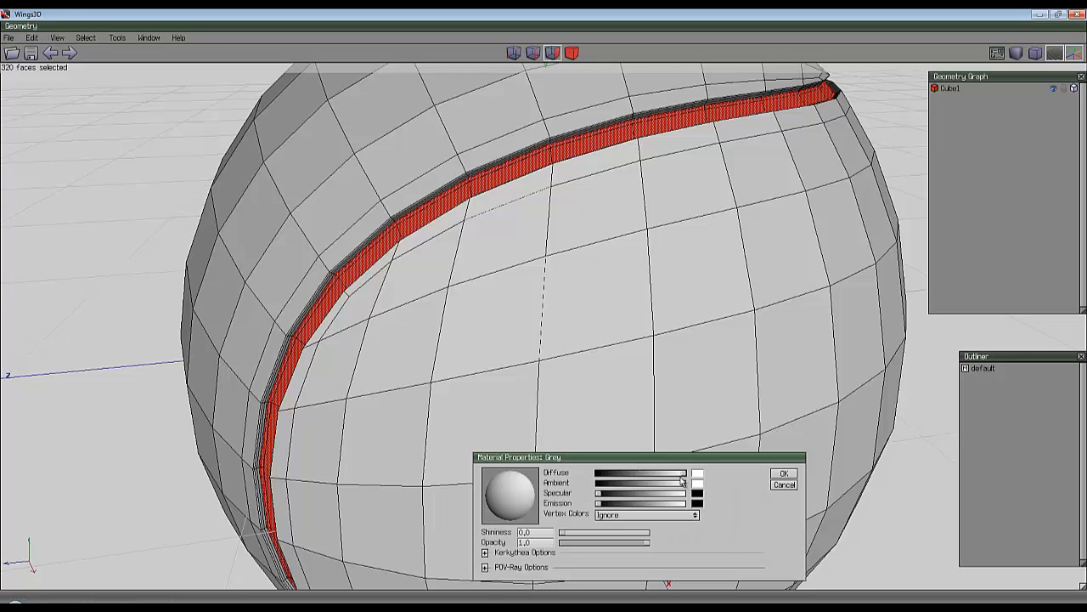
pyautogui.click(783, 473)
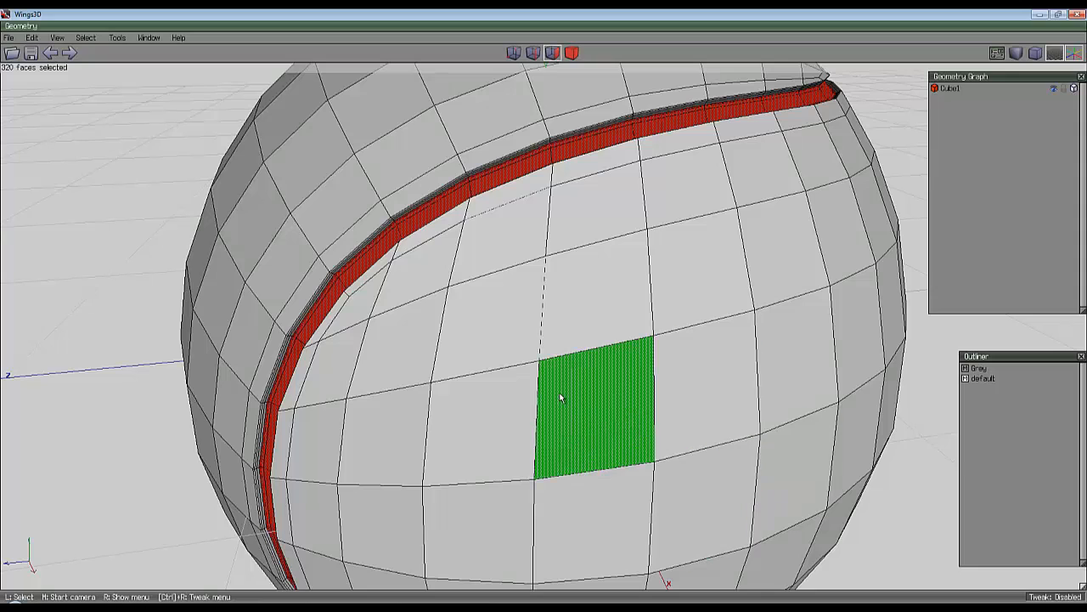
# Step: Invert the face selection to cover everything outside the groove and create a new material named Green for it
pyautogui.click(85, 37)
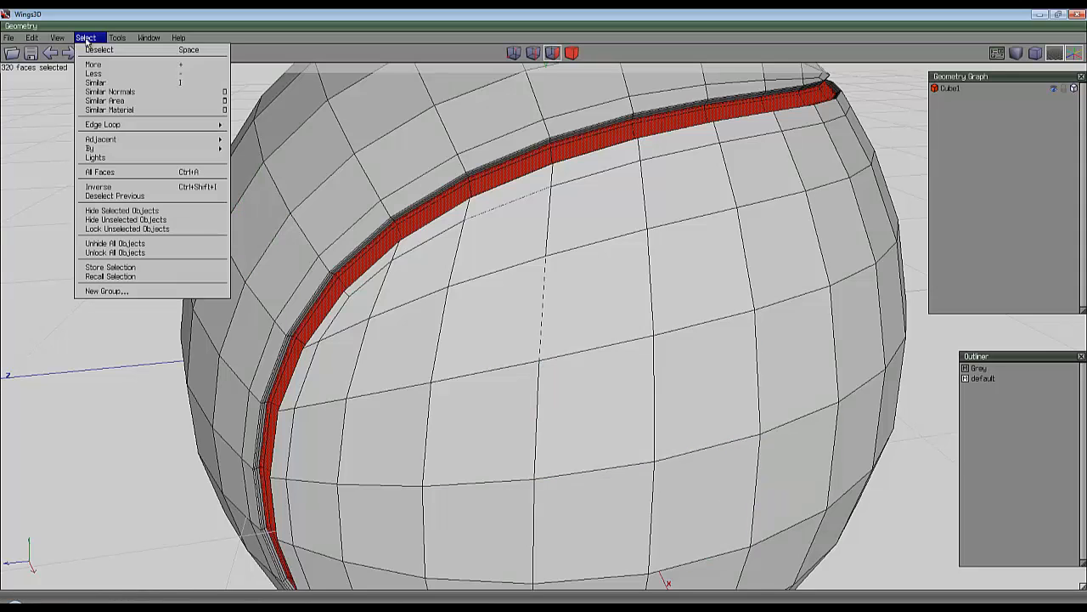
pyautogui.click(127, 189)
pyautogui.rightClick(435, 141)
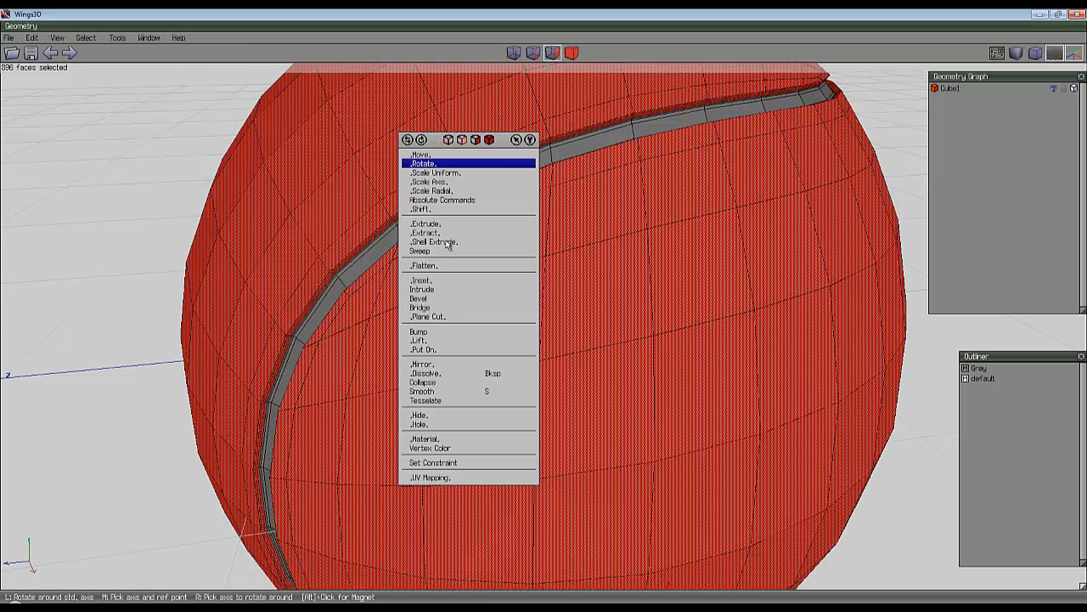
pyautogui.click(483, 441)
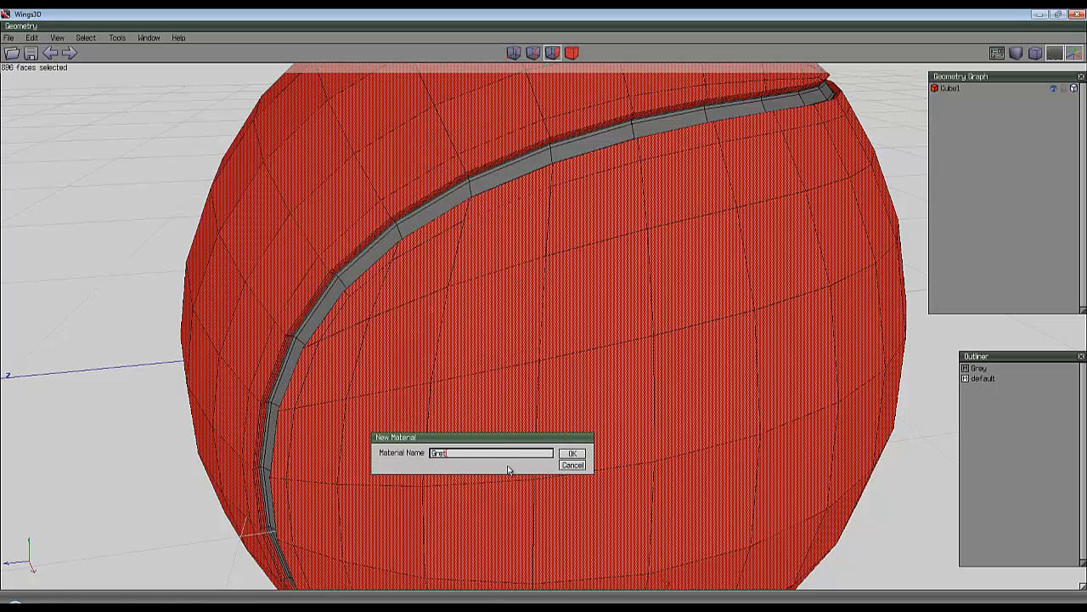
pyautogui.click(572, 452)
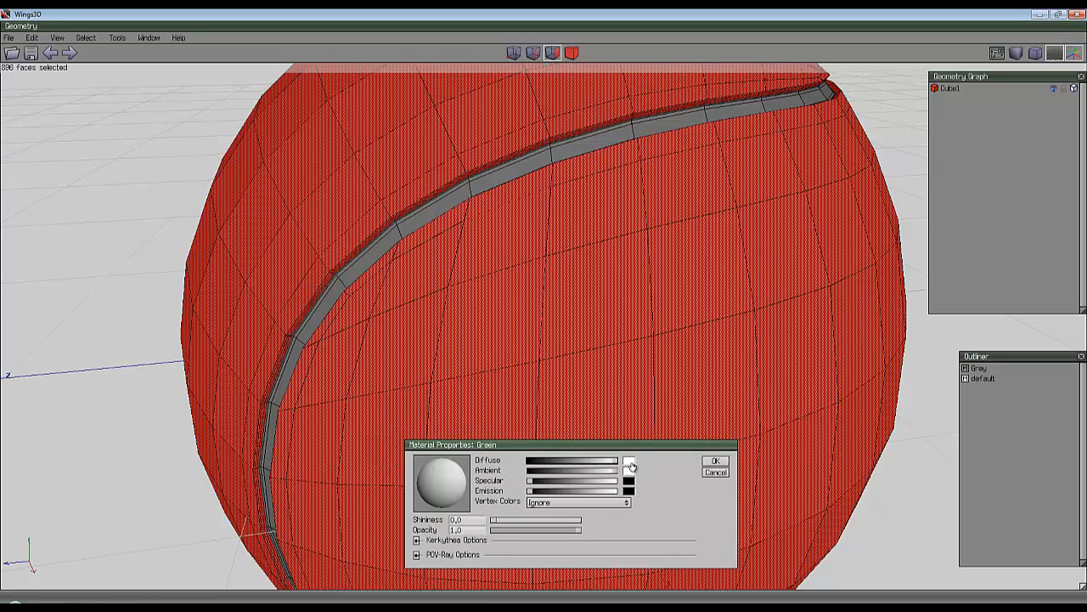
# Step: Set the Green material's diffuse colour to a light green of about R 0.72, G 1.0, B 0.51, apply it and clear the selection
pyautogui.click(630, 464)
pyautogui.moveTo(659, 495); pyautogui.dragTo(664, 476)
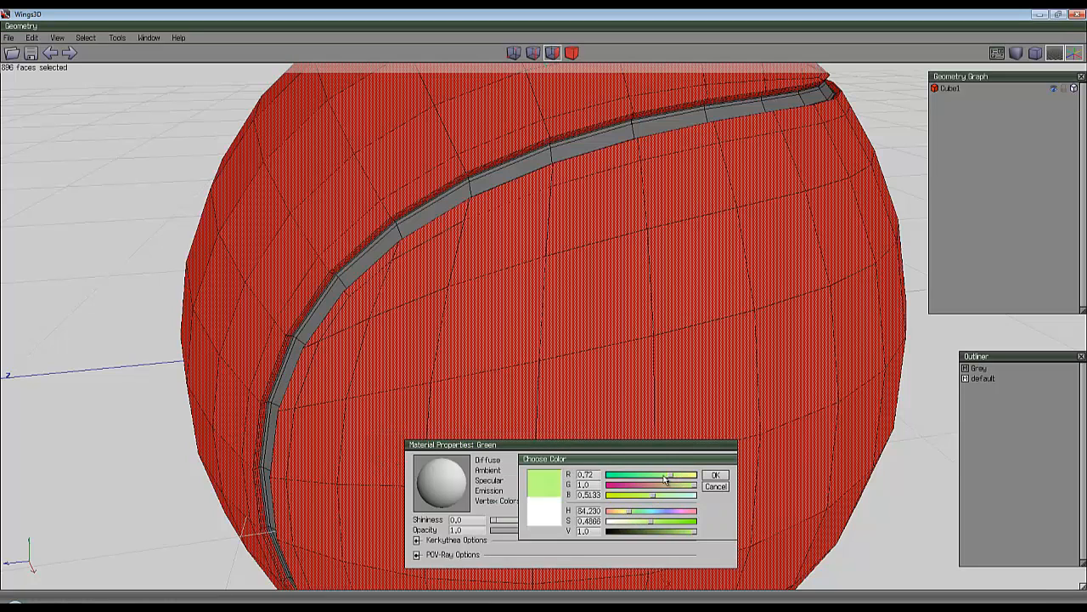
pyautogui.click(716, 475)
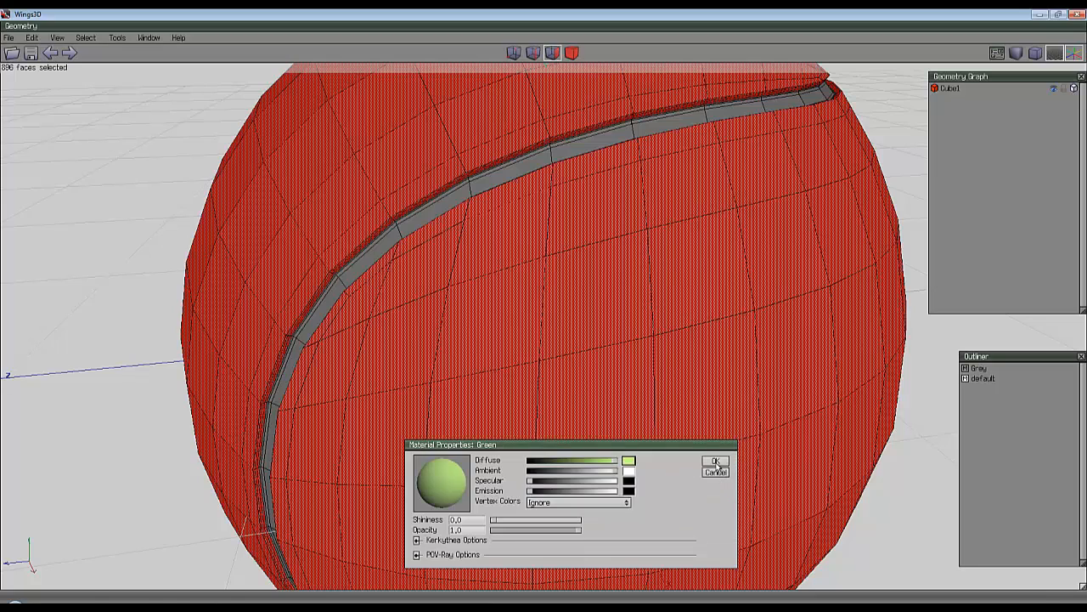
pyautogui.click(717, 464)
pyautogui.scroll(-10, 613, 403)
pyautogui.press('space')
# Step: Examine the coloured ball and its grey seam from several angles, both in the smoothed preview and with mesh edges shown
pyautogui.middleClick(743, 243)
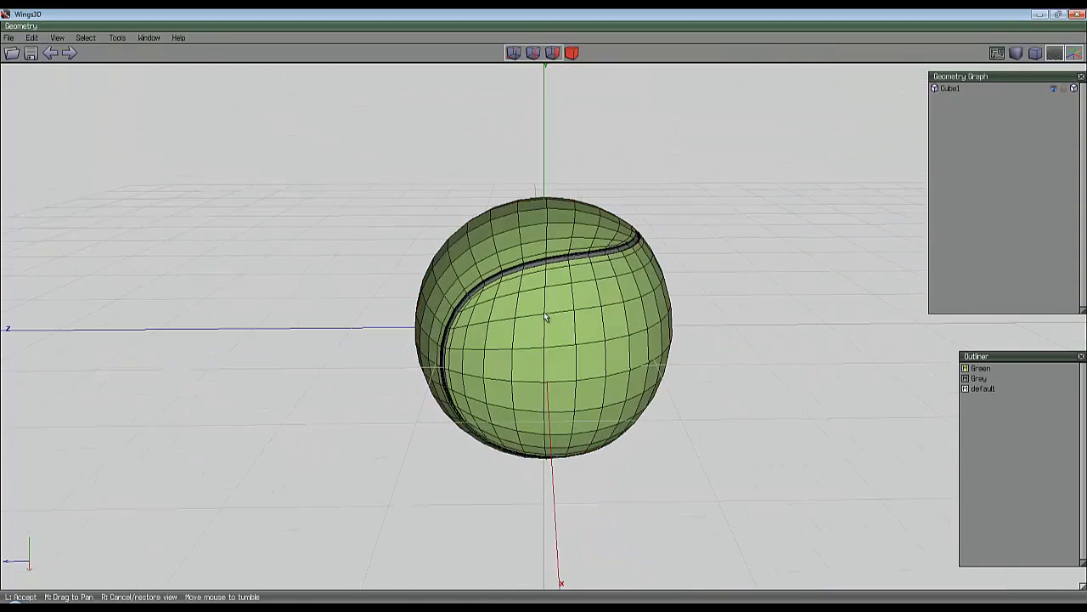
pyautogui.scroll(2, 546, 317)
pyautogui.click(547, 317)
pyautogui.press('Tab')
pyautogui.scroll(5, 732, 270)
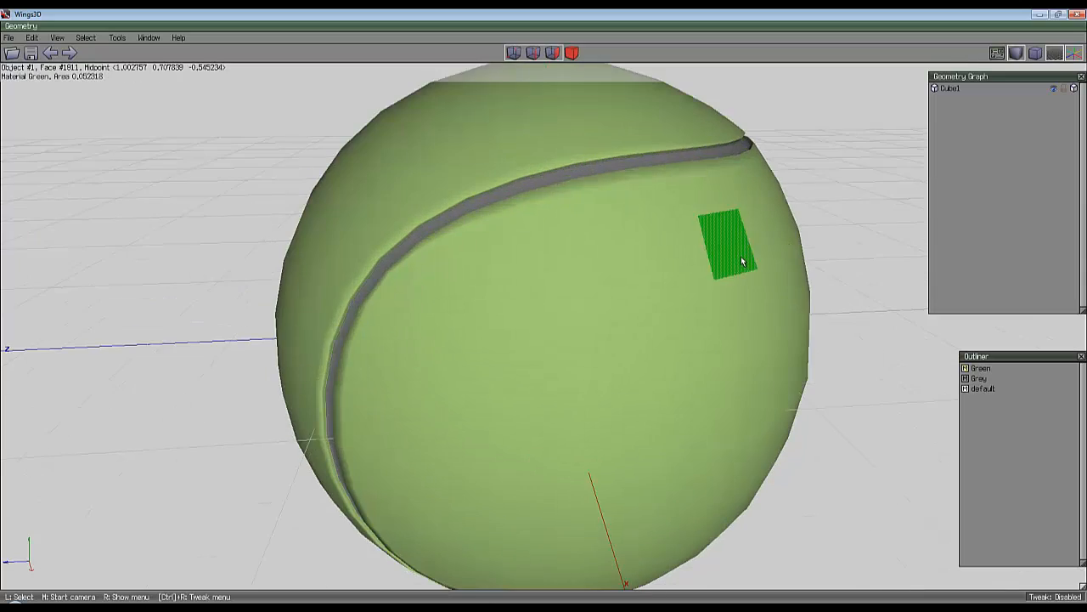
pyautogui.middleClick(742, 260)
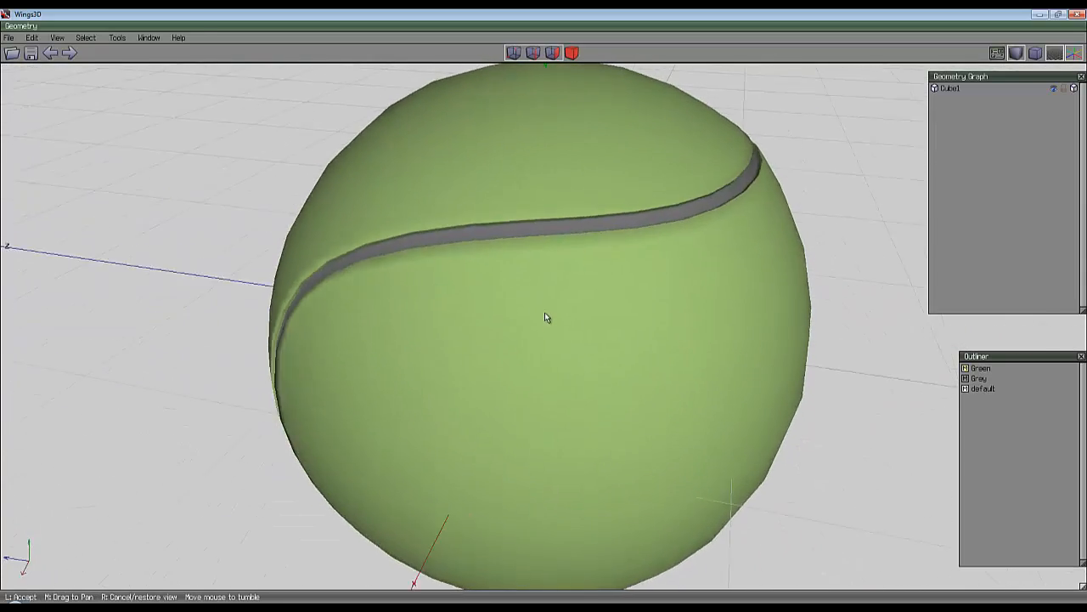
pyautogui.click(544, 311)
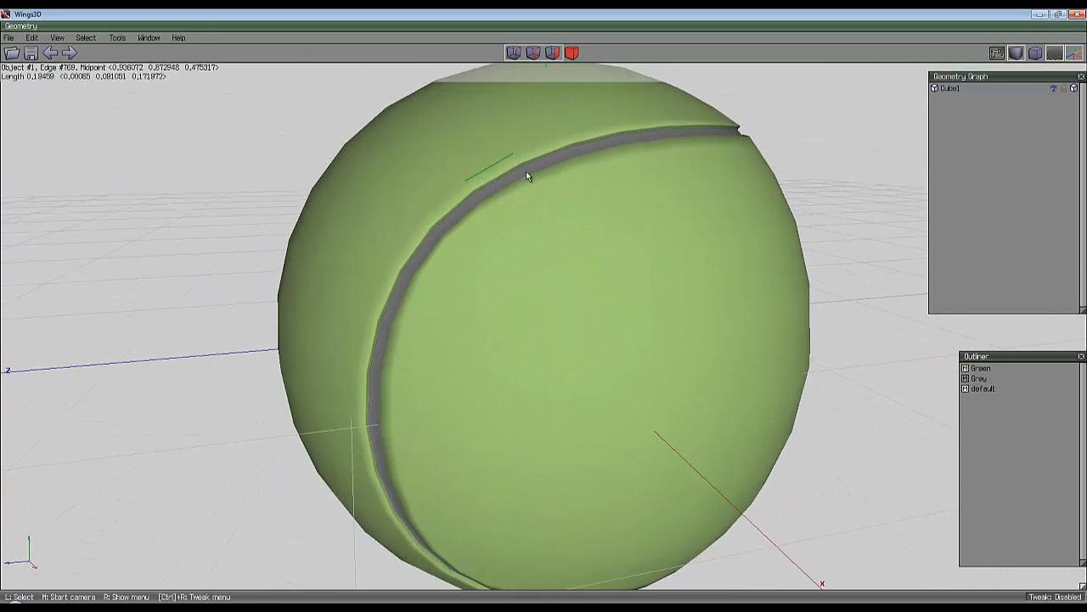
pyautogui.scroll(-4, 729, 231)
pyautogui.press('Tab')
pyautogui.middleClick(729, 237)
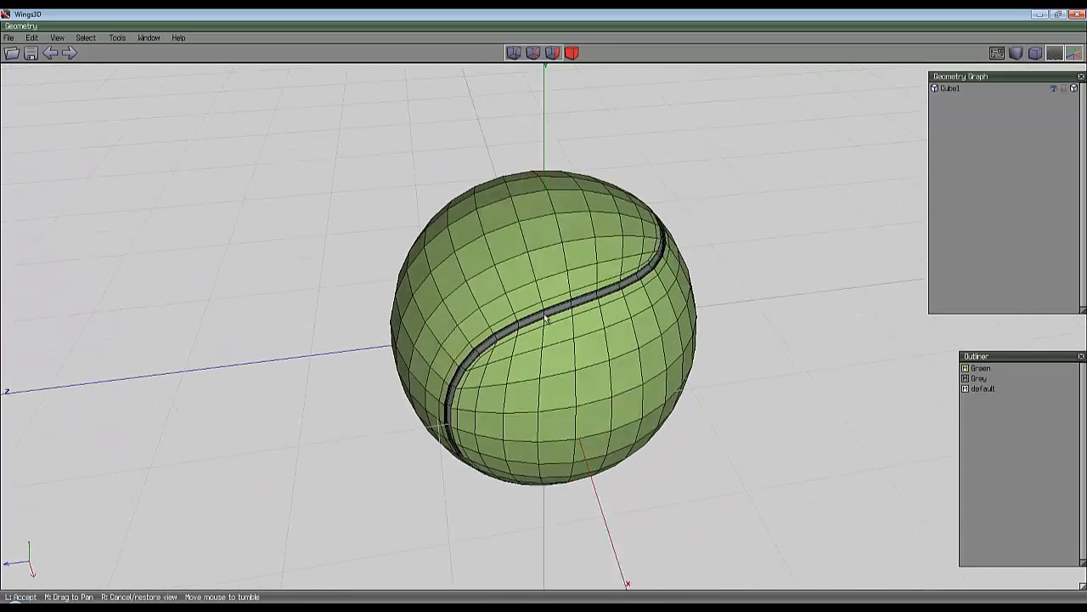
pyautogui.click(544, 316)
# Step: Select the ball as a whole object, smooth it once to subdivide the mesh and clear the selection
pyautogui.click(572, 53)
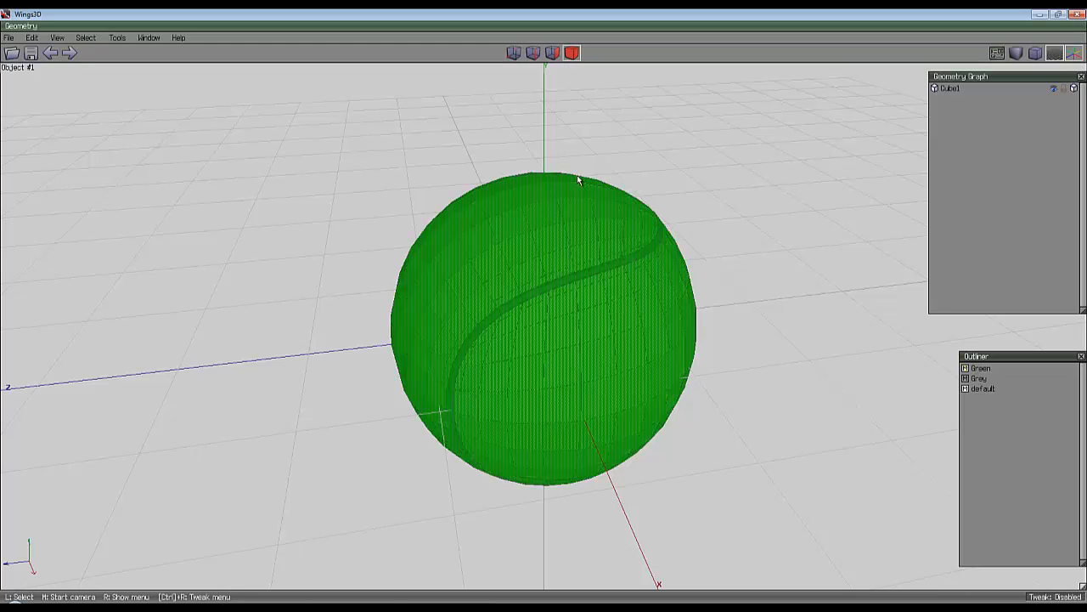
pyautogui.click(586, 188)
pyautogui.press('w')
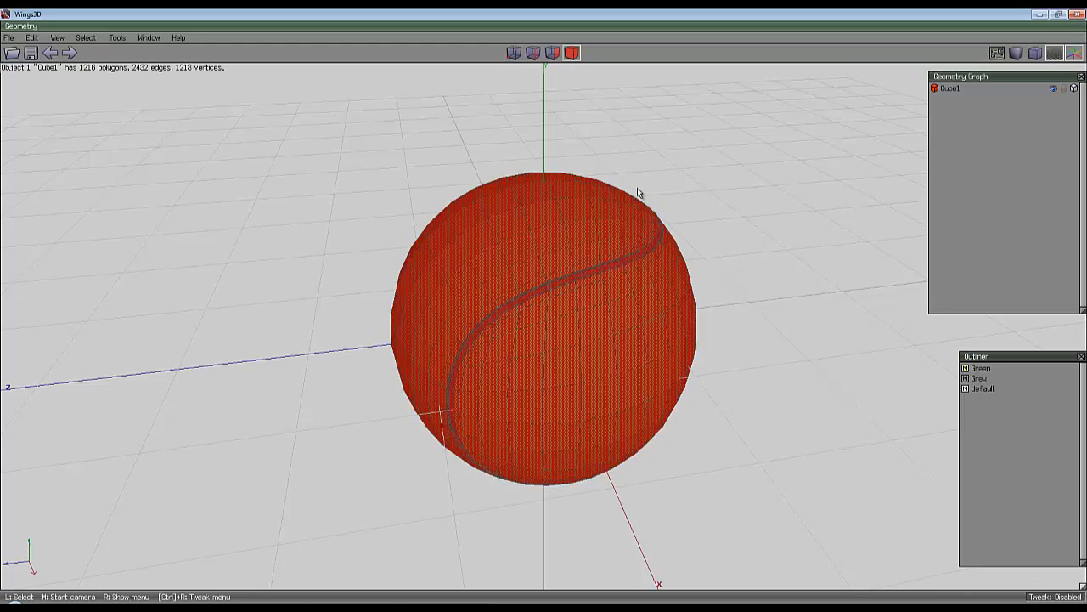
pyautogui.press('s')
pyautogui.scroll(5, 654, 219)
pyautogui.press('space')
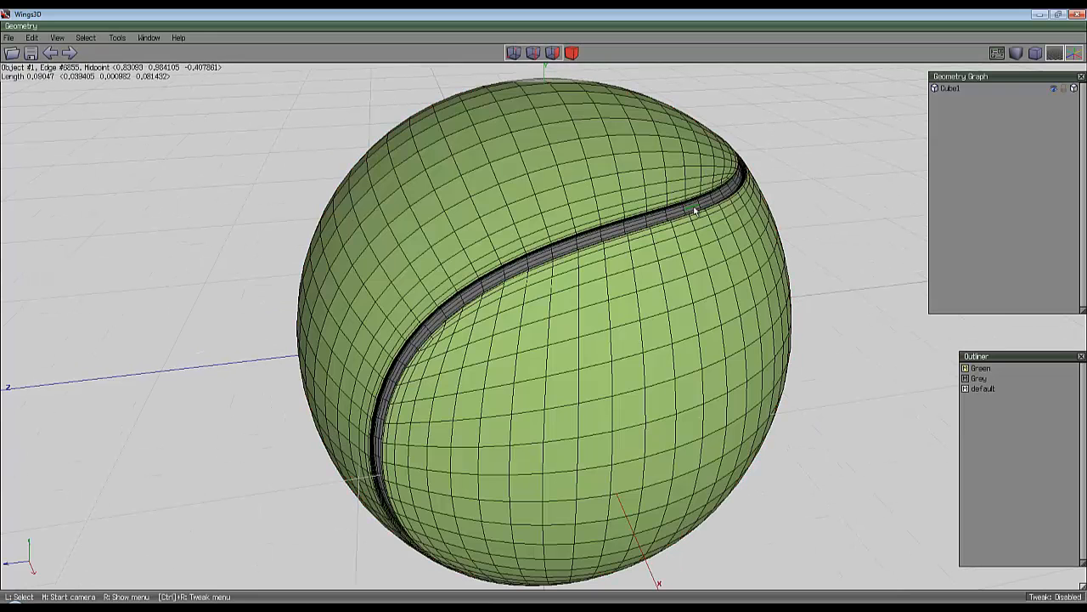
# Step: Check the subdivided ball's shading and seam from several sides in the smoothed preview, then return to the edged view
pyautogui.press('Tab')
pyautogui.middleClick(688, 207)
pyautogui.scroll(-4, 543, 313)
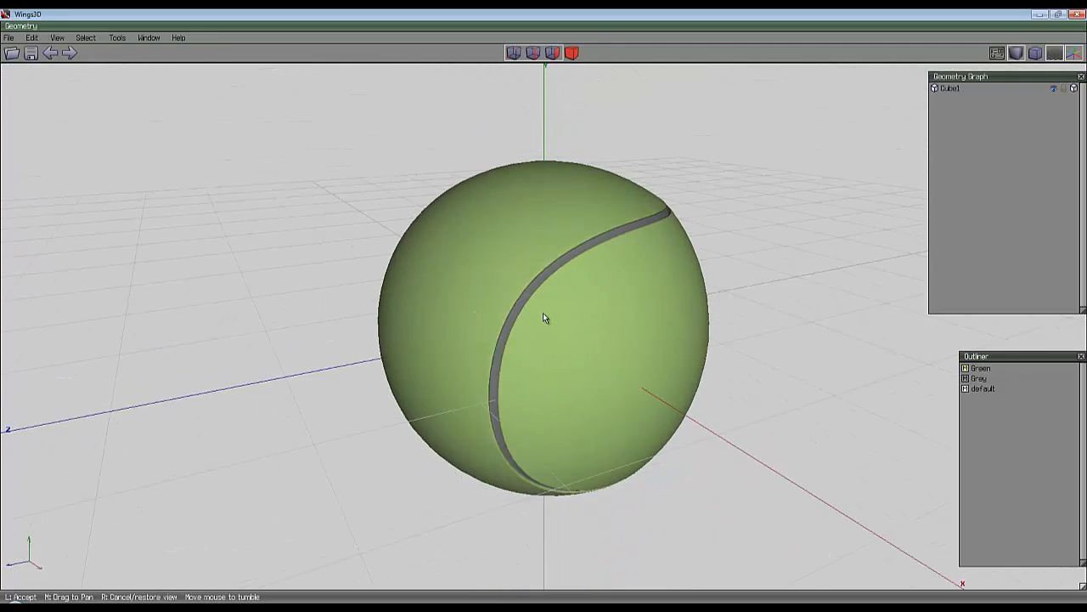
pyautogui.scroll(3, 543, 312)
pyautogui.click(545, 311)
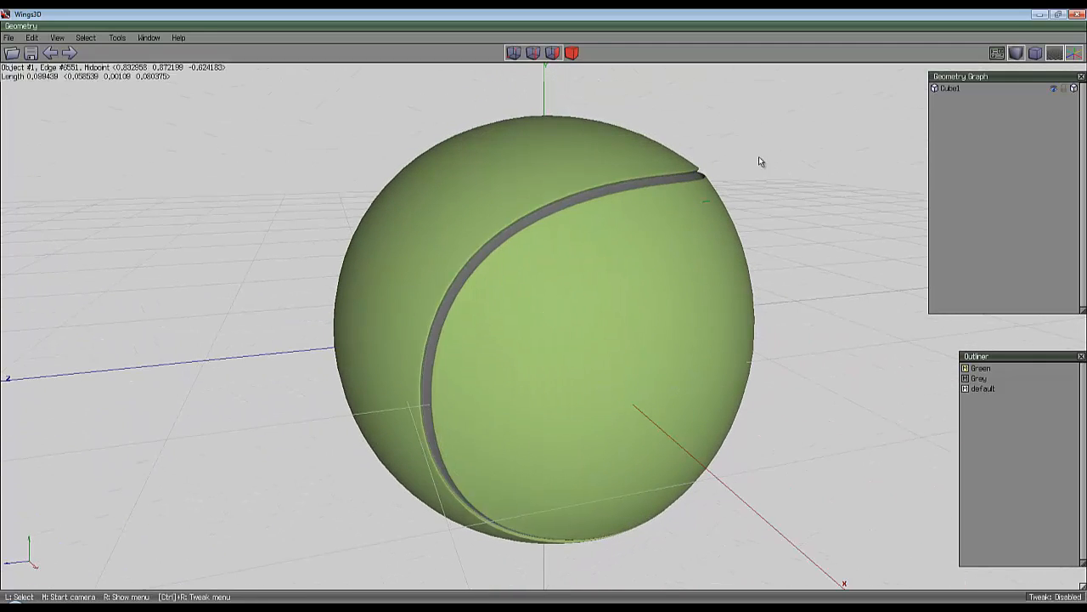
pyautogui.press('Tab')
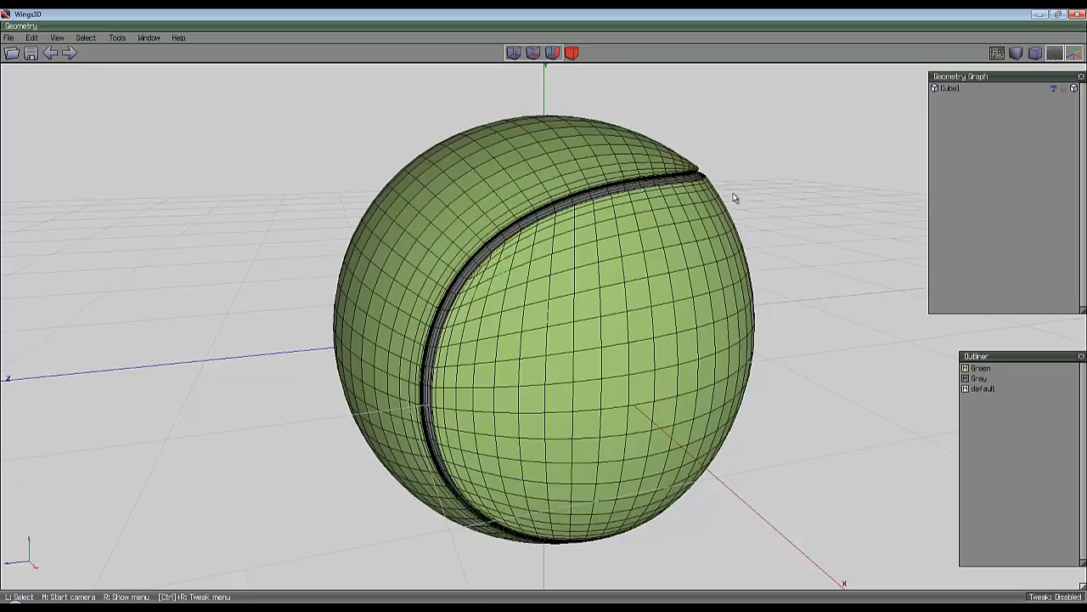
# Step: Inspect the denser mesh along the seam up close and around the whole ball from different sides
pyautogui.middleClick(735, 194)
pyautogui.scroll(3, 544, 312)
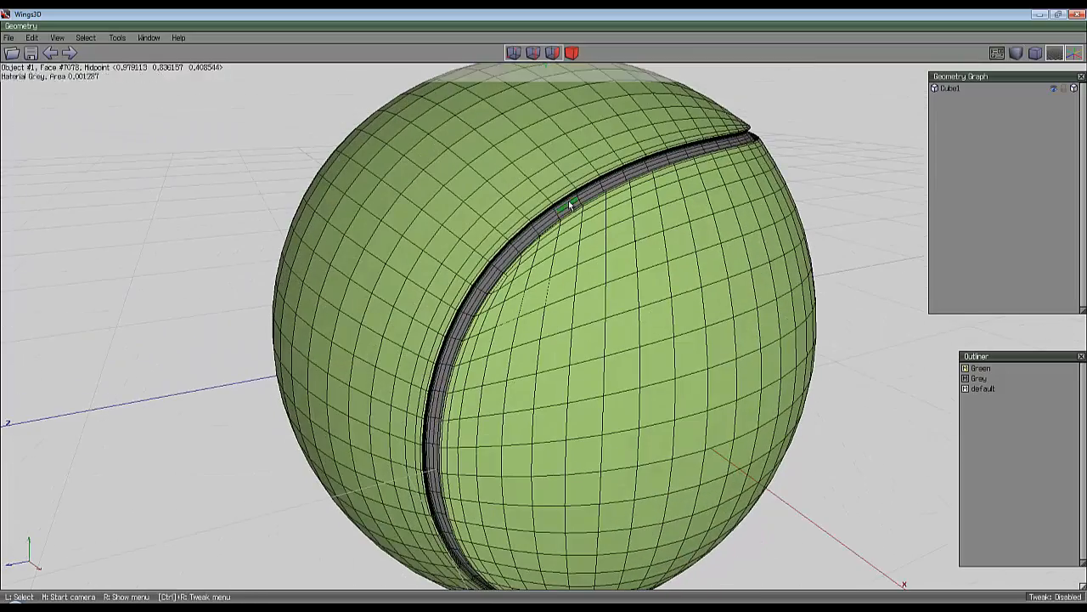
pyautogui.scroll(5, 545, 317)
pyautogui.scroll(-8, 545, 316)
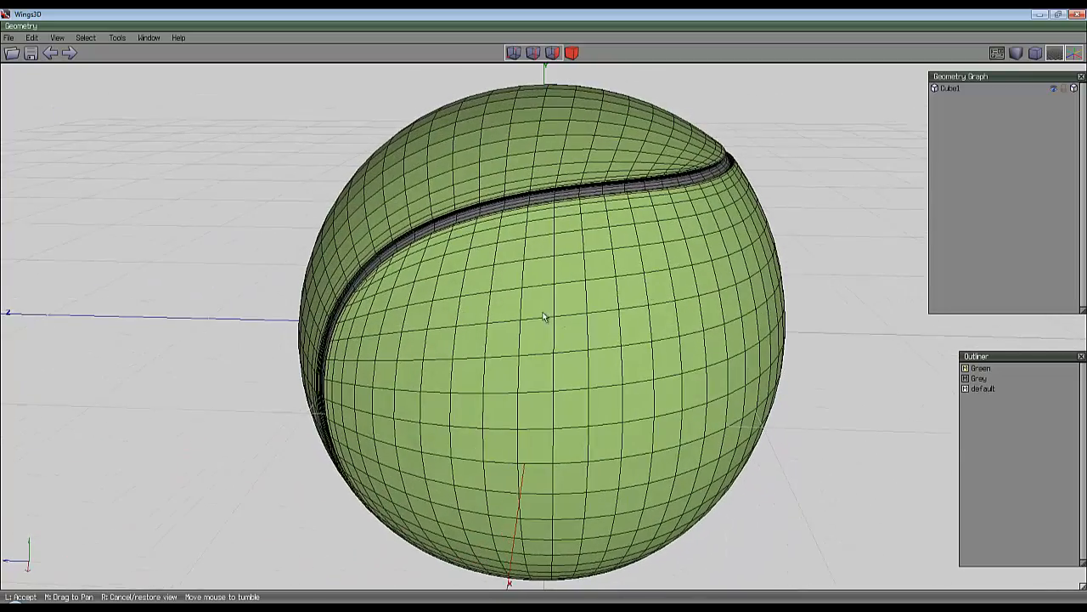
pyautogui.click(544, 316)
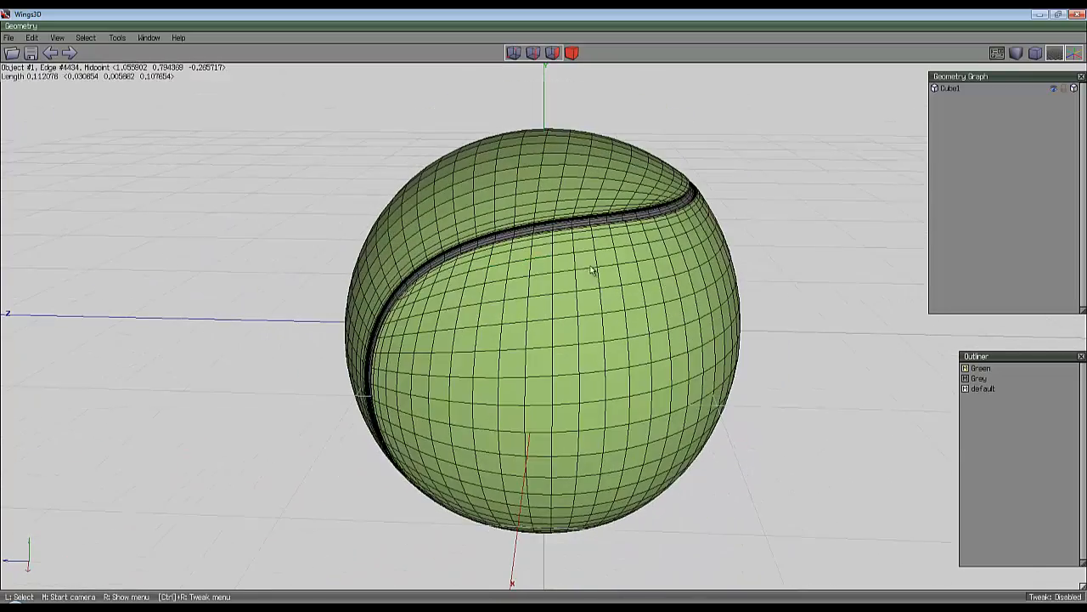
pyautogui.middleClick(535, 263)
pyautogui.click(546, 316)
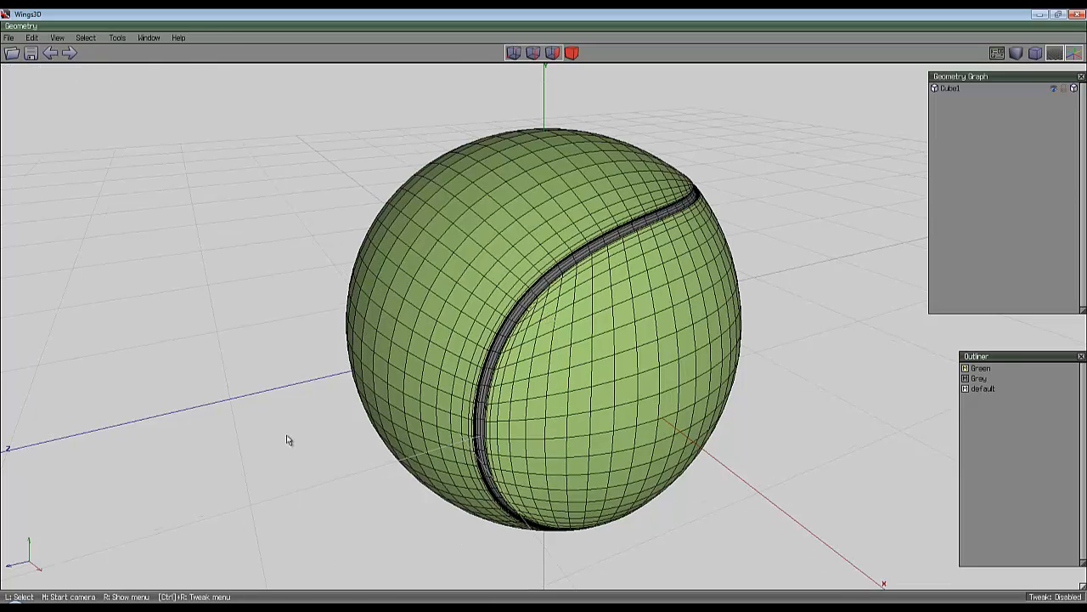
pyautogui.middleClick(759, 229)
pyautogui.click(547, 316)
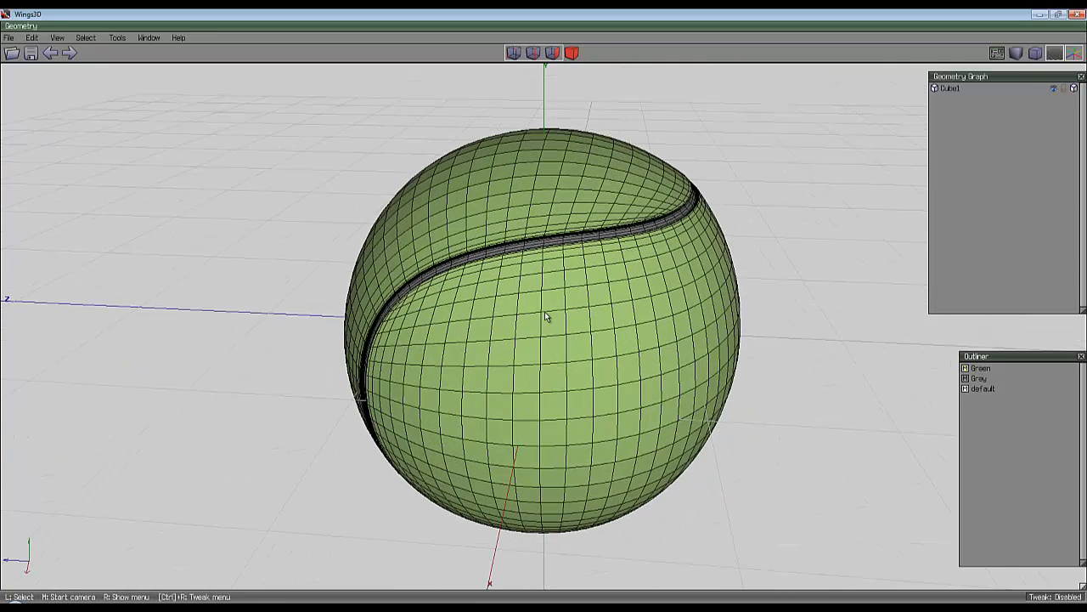
pyautogui.middleClick(785, 228)
pyautogui.click(789, 229)
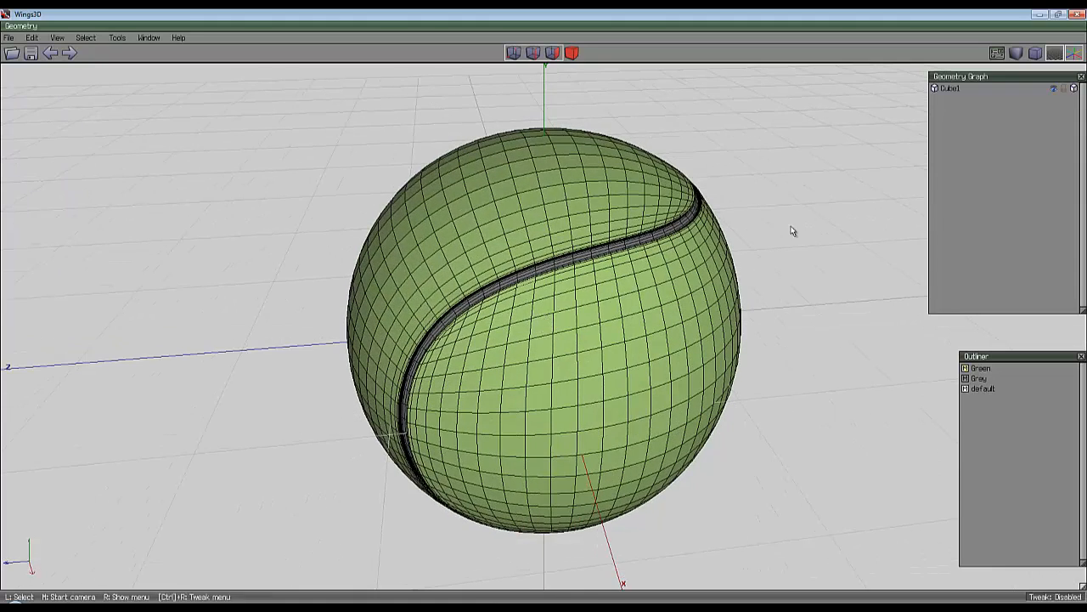